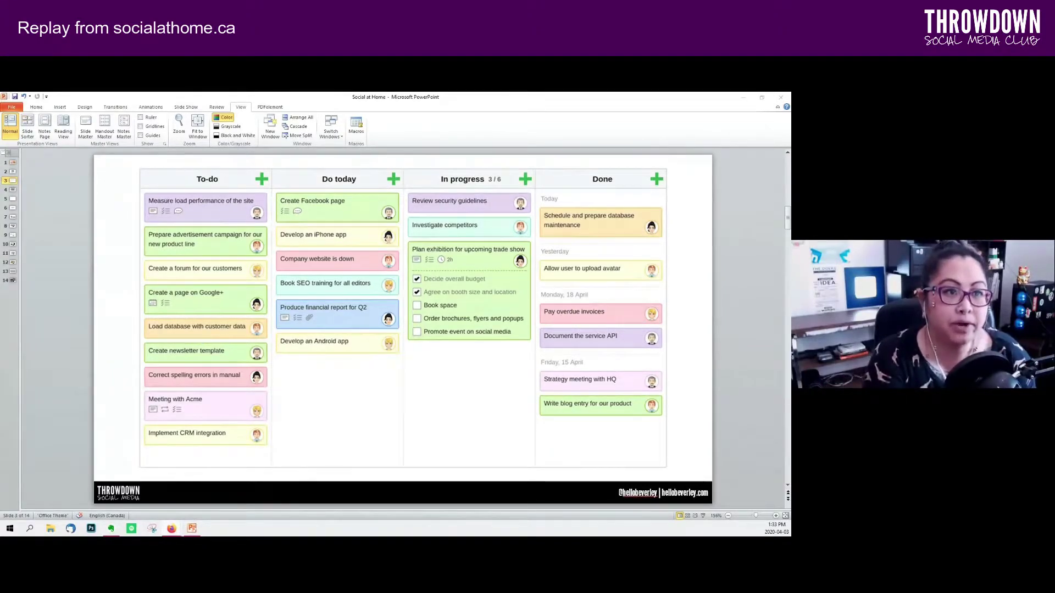
Step: Advance through the Kanban board example and Digital Kanban Tools slides to the Trello slide
{"action": "key", "text": "Page_Down"}
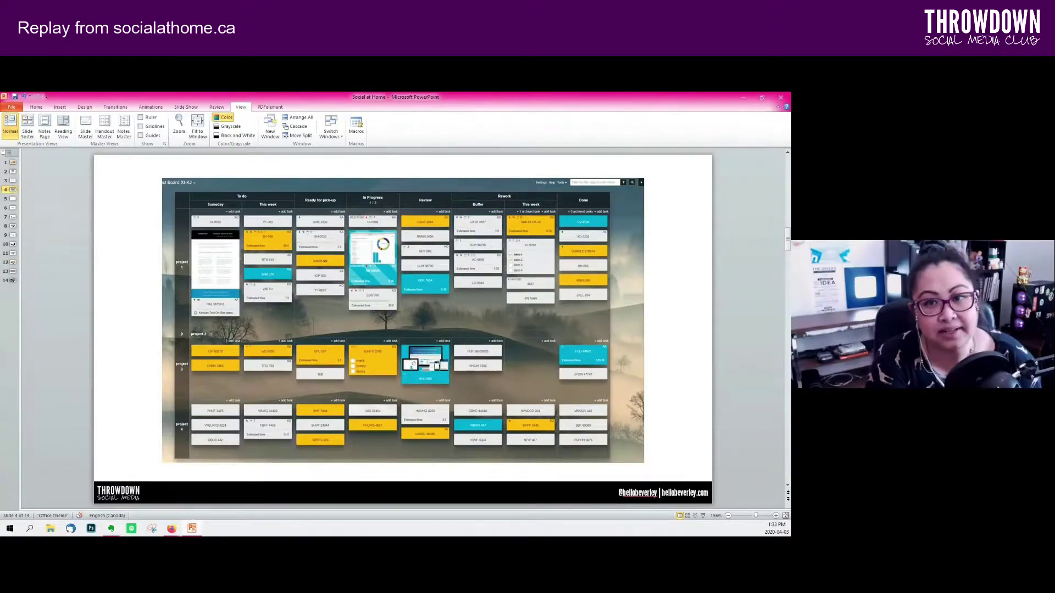
{"action": "key", "text": "Page_Down"}
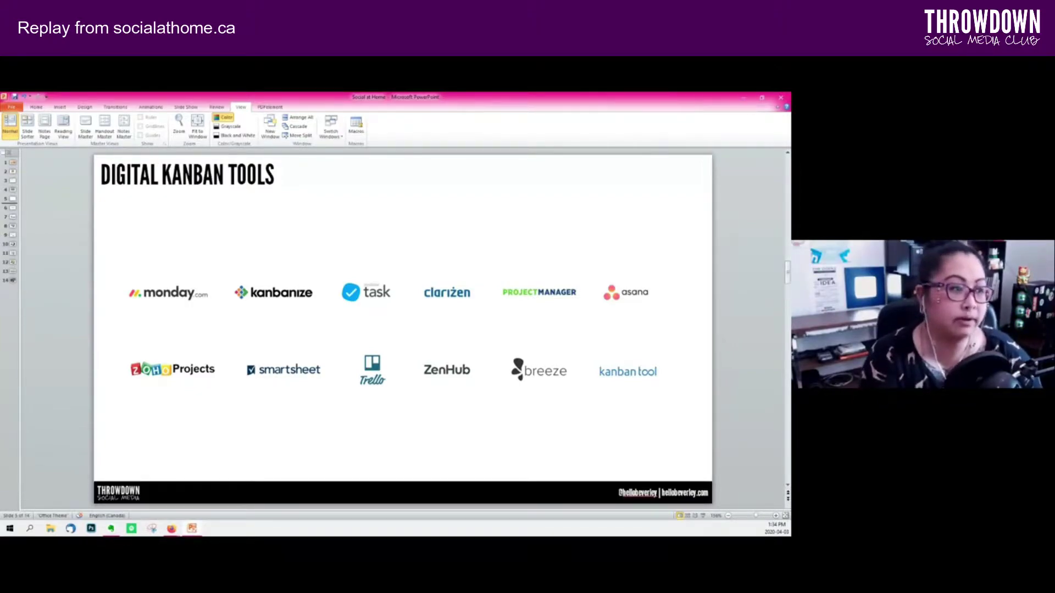
{"action": "key", "text": "alt+Tab"}
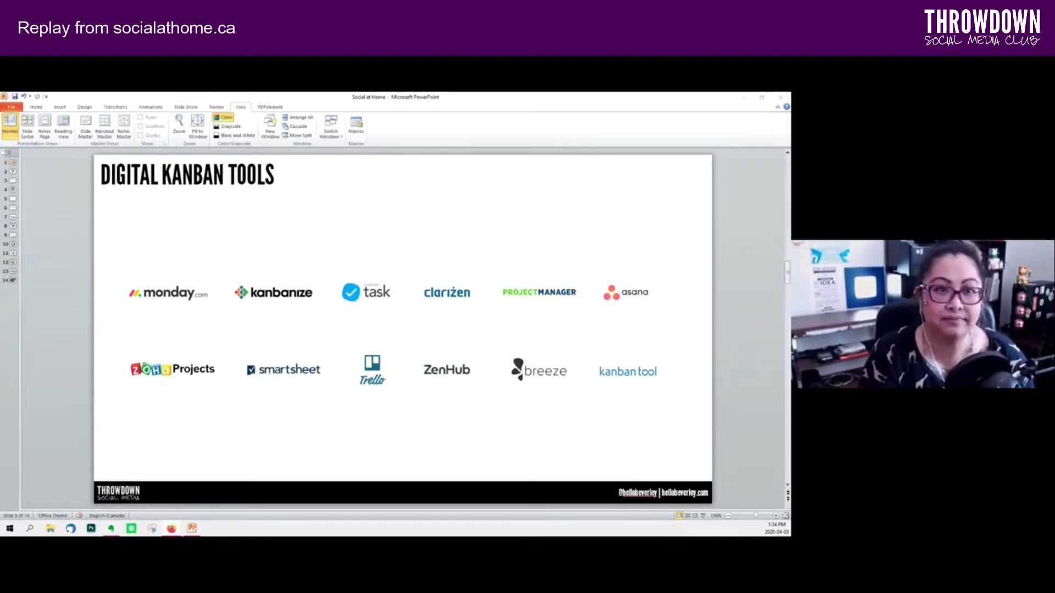
{"action": "key", "text": "Page_Down"}
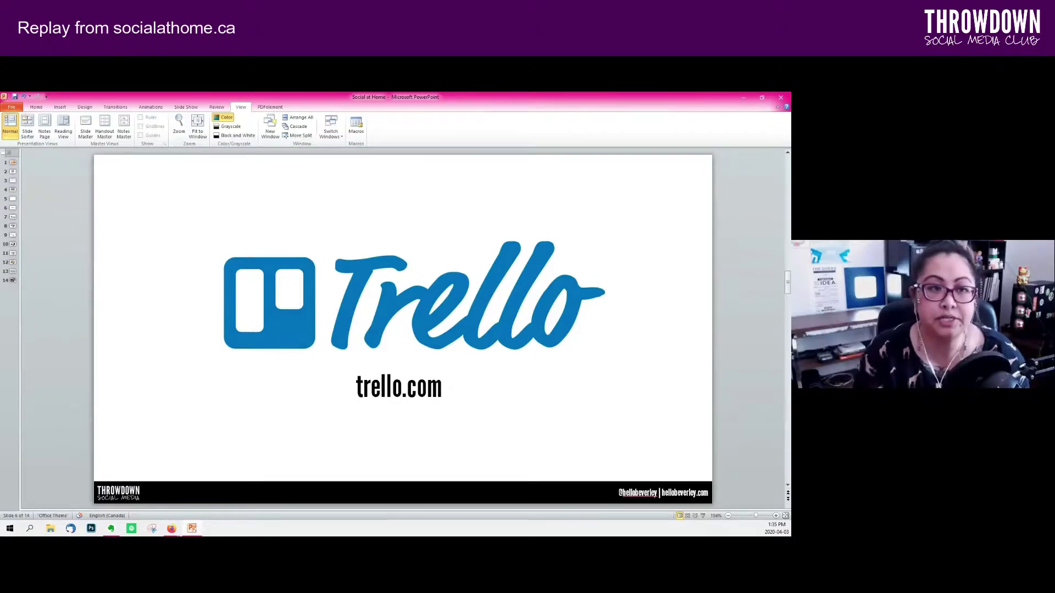
Step: Open the board linked on the Simple To Do List slide and look through all its lists from Start Here to On Hold
{"action": "left_click", "coordinate": [12, 226]}
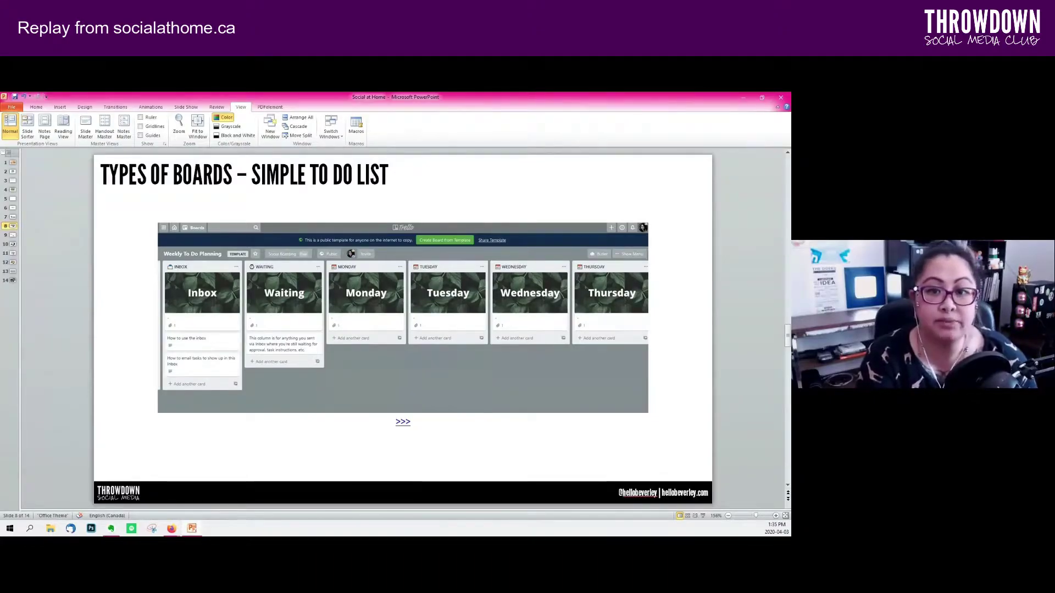
{"action": "right_click", "coordinate": [403, 422]}
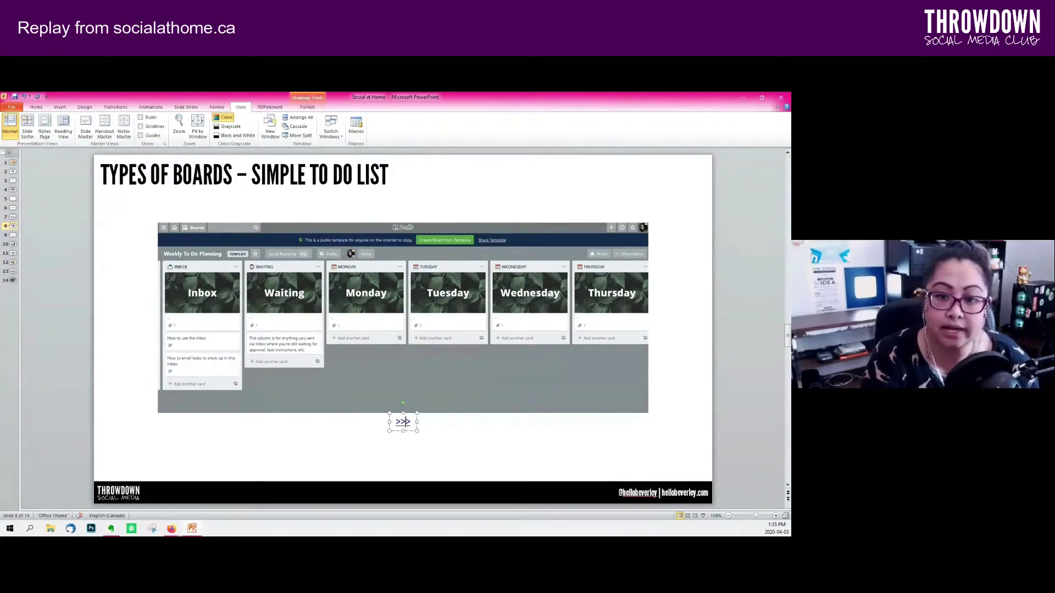
{"action": "left_click", "coordinate": [435, 358]}
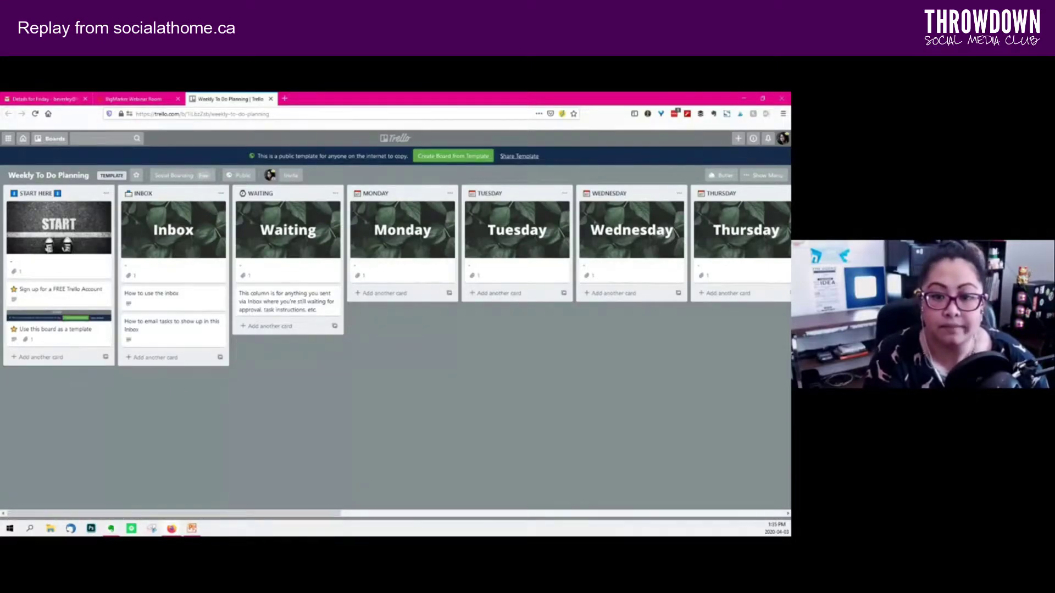
{"action": "scroll", "coordinate": [395, 247], "scroll_direction": "right", "scroll_amount": 10}
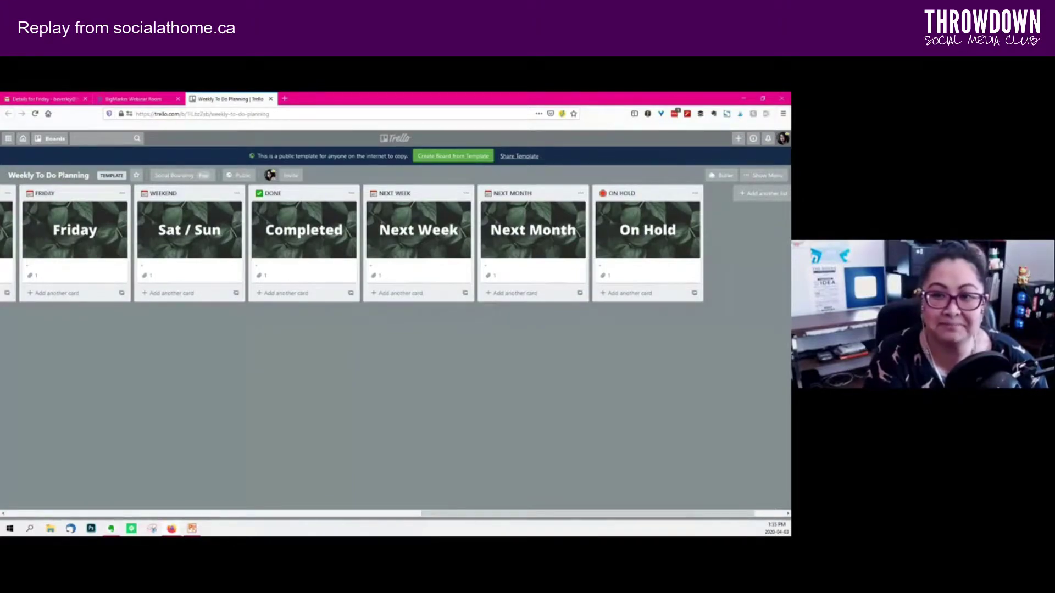
{"action": "scroll", "coordinate": [395, 248], "scroll_direction": "left", "scroll_amount": 10}
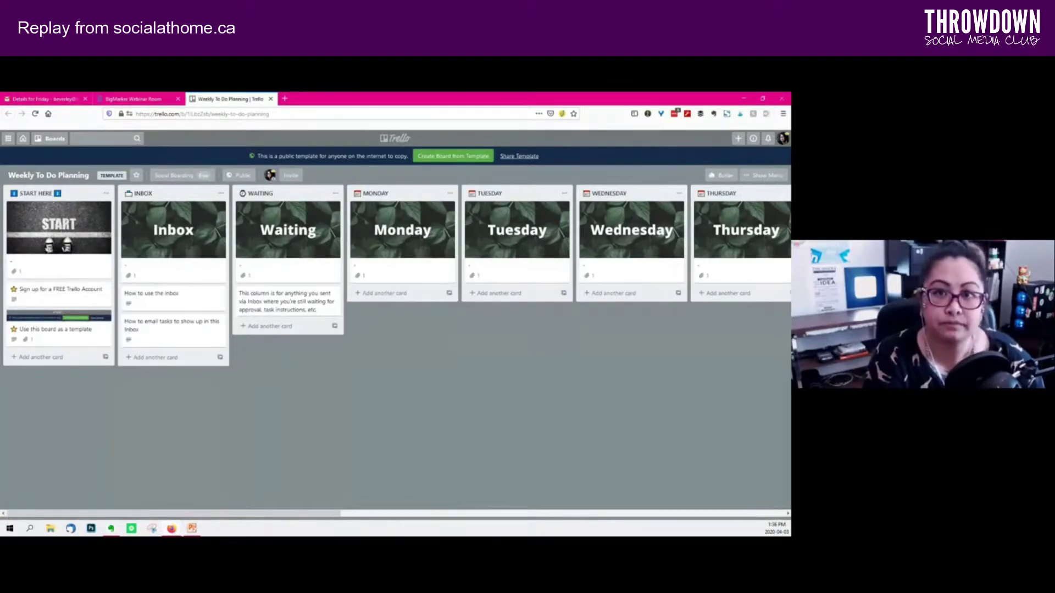
Step: Return to the PowerPoint presentation and advance to the Types of Boards – Teach a Course slide
{"action": "key", "text": "super+Down"}
{"action": "key", "text": "super+Down"}
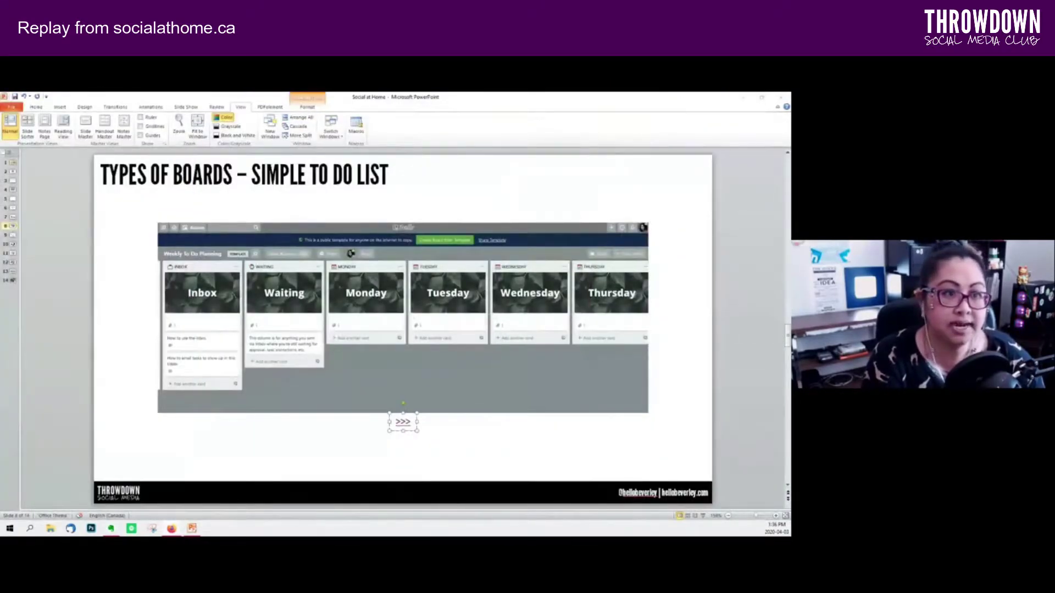
{"action": "key", "text": "Escape"}
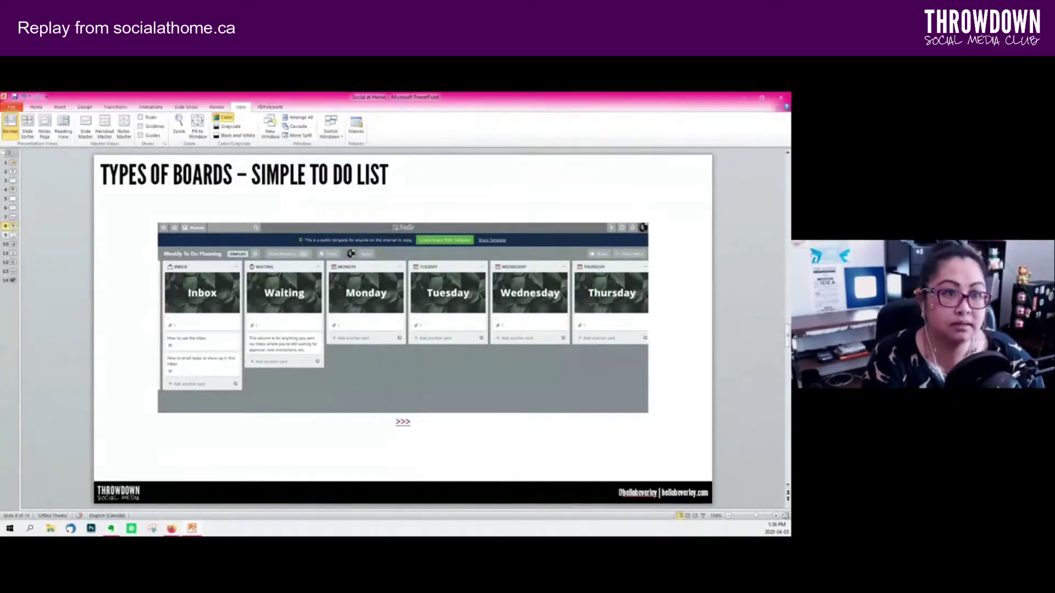
{"action": "key", "text": "Page_Down"}
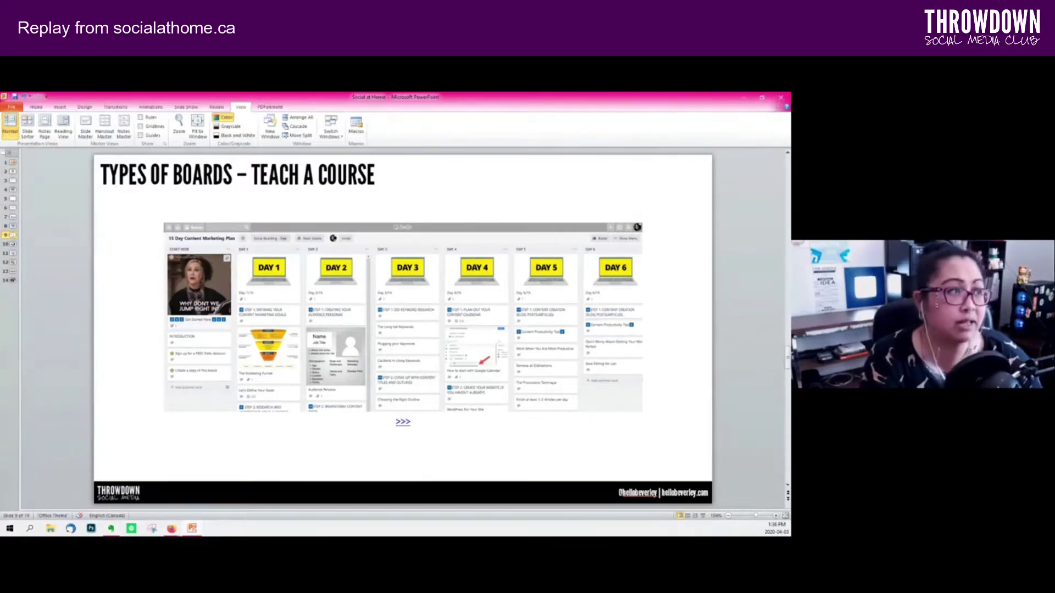
{"action": "key", "text": "alt+Tab"}
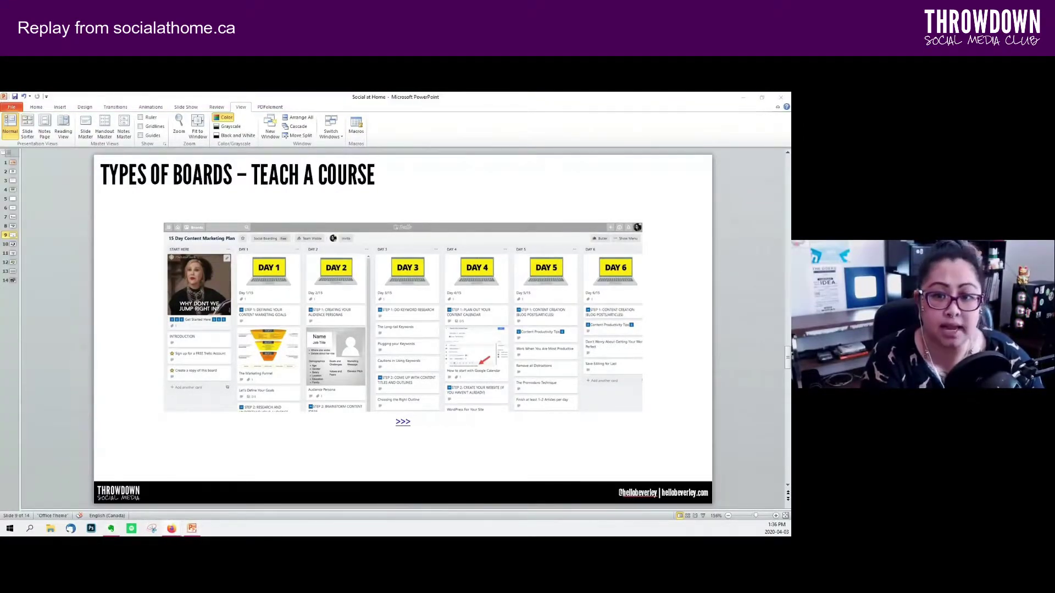
Step: Open the 15 Day Content Marketing Plan board linked on the Teach a Course slide in a maximized browser window
{"action": "left_click", "coordinate": [406, 422]}
{"action": "right_click", "coordinate": [406, 422]}
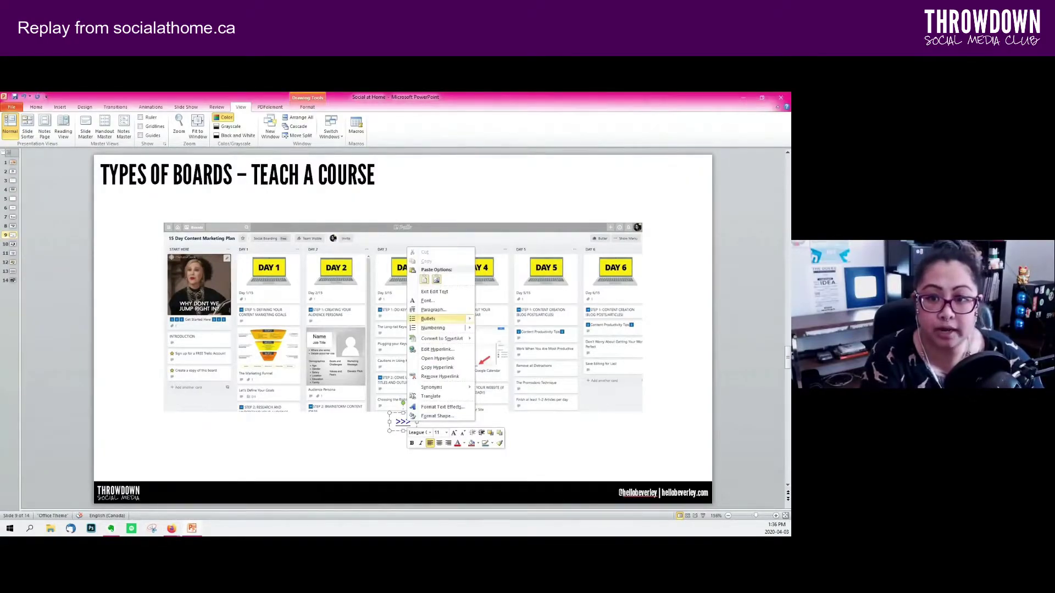
{"action": "left_click", "coordinate": [446, 358]}
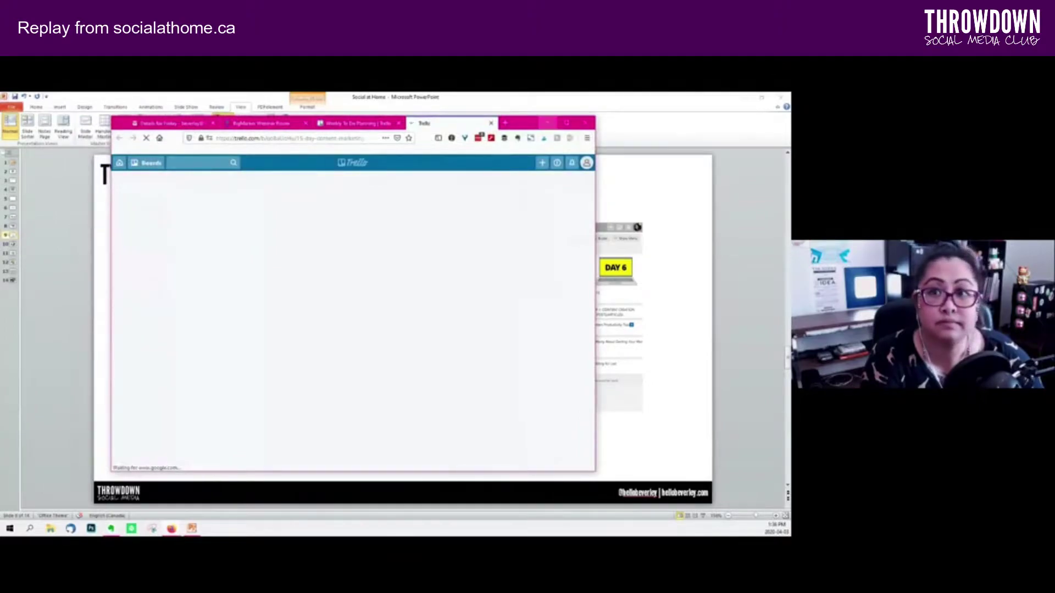
{"action": "left_click", "coordinate": [566, 123]}
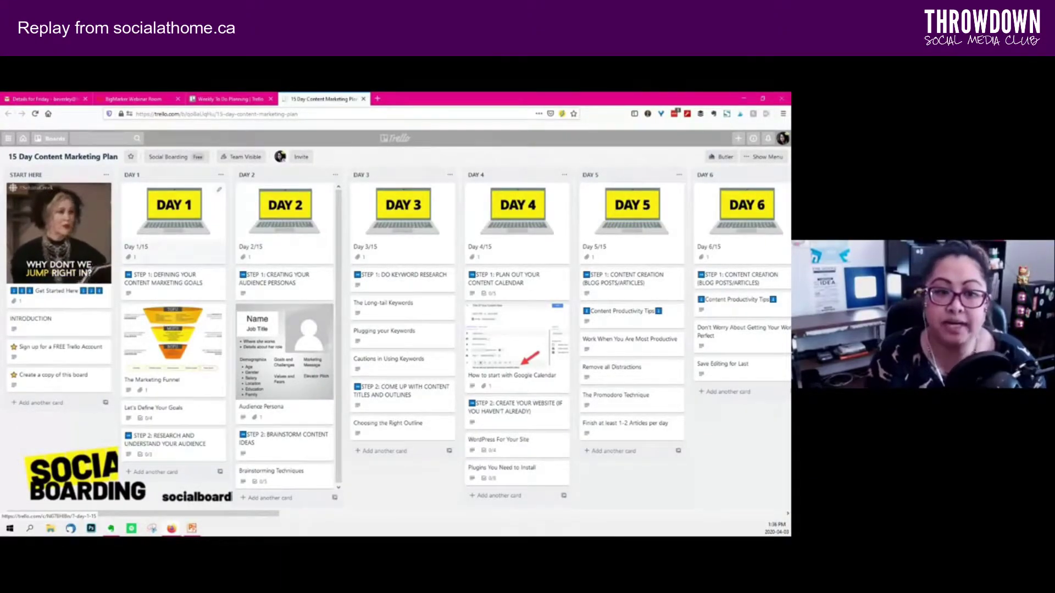
{"action": "mouse_move", "coordinate": [130, 514]}
{"action": "left_mouse_down"}
{"action": "mouse_move", "coordinate": [339, 514]}
{"action": "mouse_move", "coordinate": [133, 513]}
{"action": "left_mouse_up"}
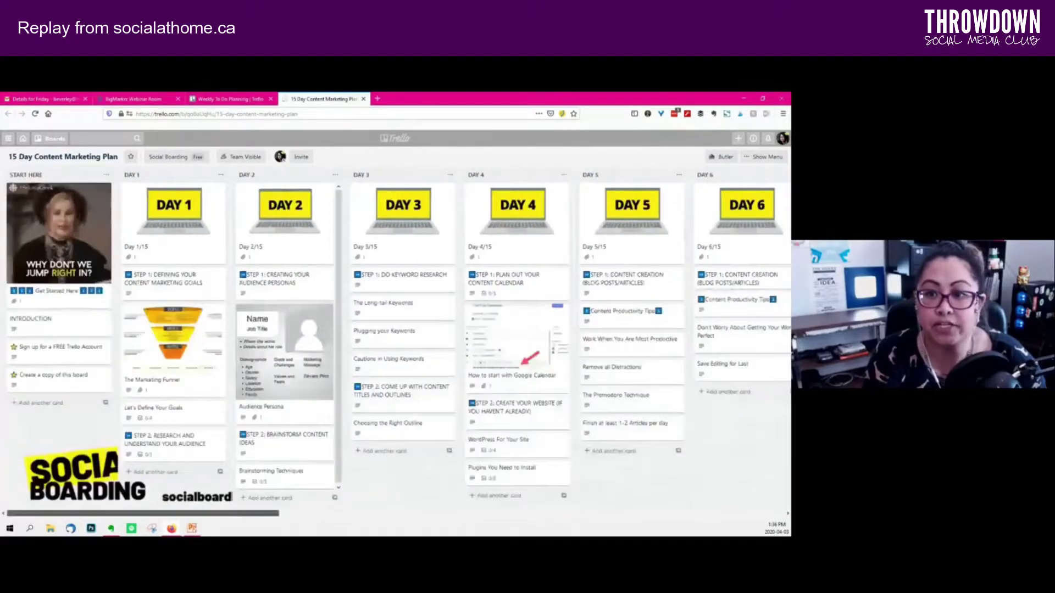
Step: Look at the keyword research, long-tail keywords and keyword cautions cards in the Day 3 list
{"action": "left_click", "coordinate": [403, 275]}
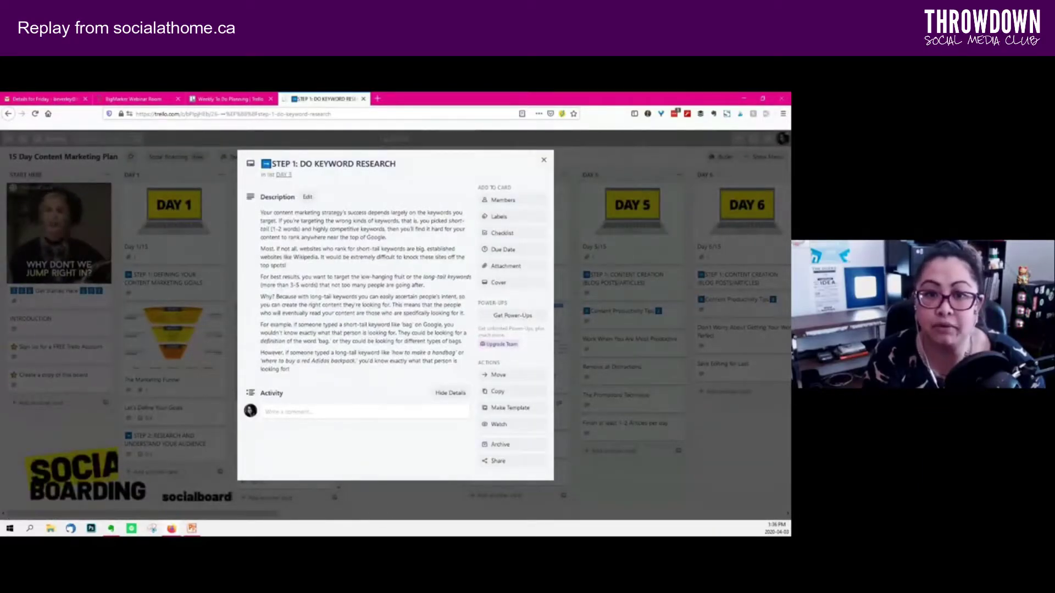
{"action": "key", "text": "Escape"}
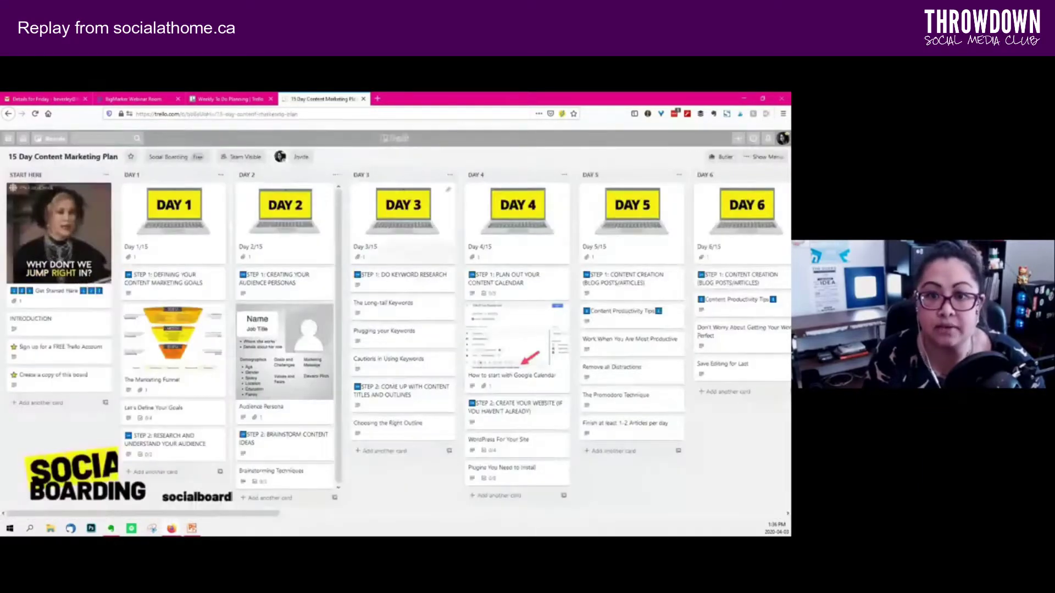
{"action": "left_click", "coordinate": [417, 301]}
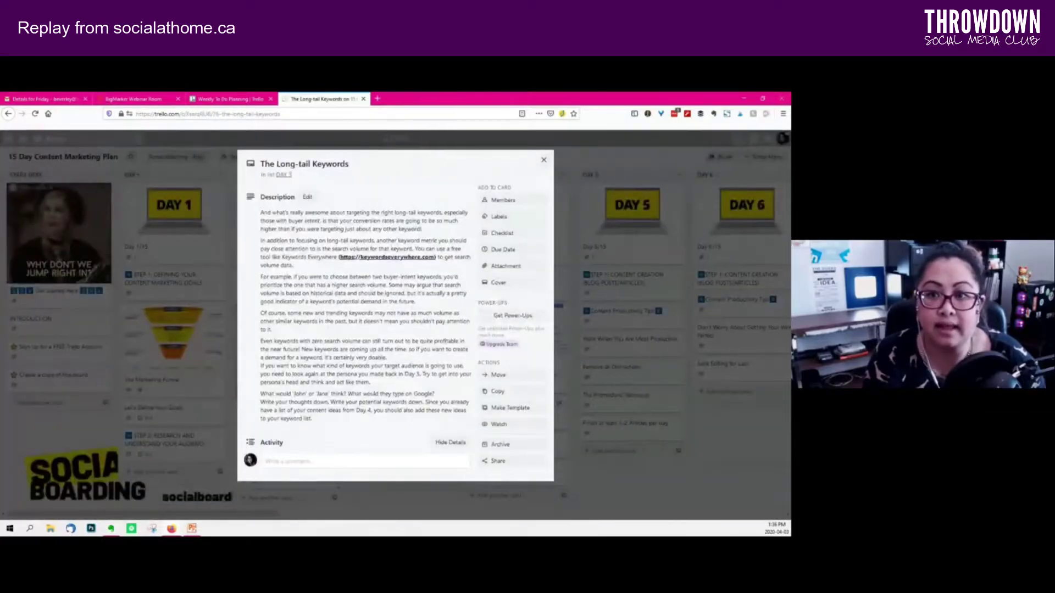
{"action": "key", "text": "Escape"}
{"action": "left_click", "coordinate": [388, 359]}
{"action": "key", "text": "Escape"}
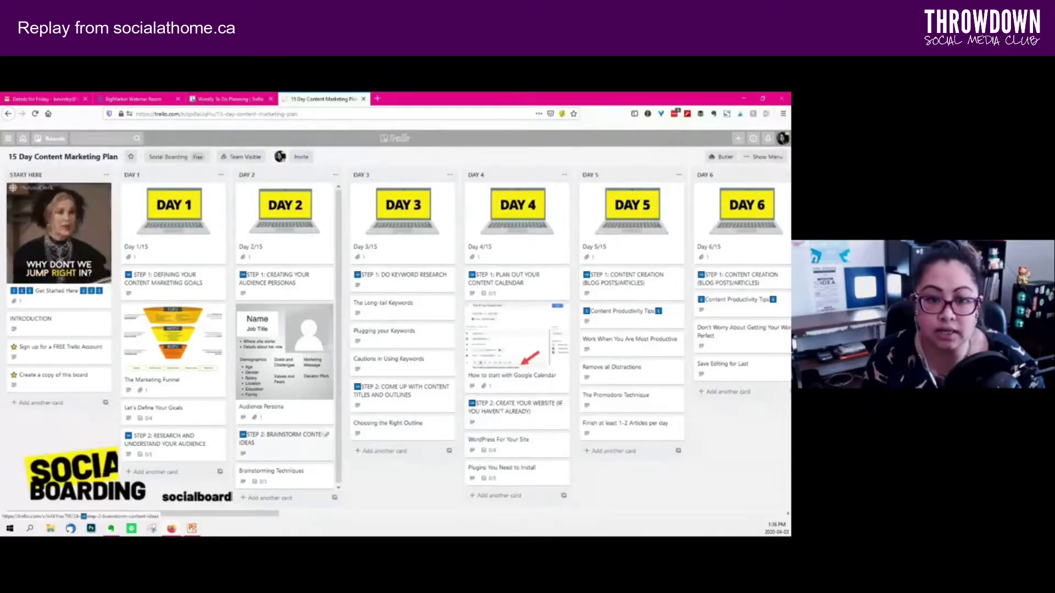
Step: View the Audience Persona, Promodoro Technique and Let's Define Your Goals cards, closing each one after reading
{"action": "left_click", "coordinate": [322, 412]}
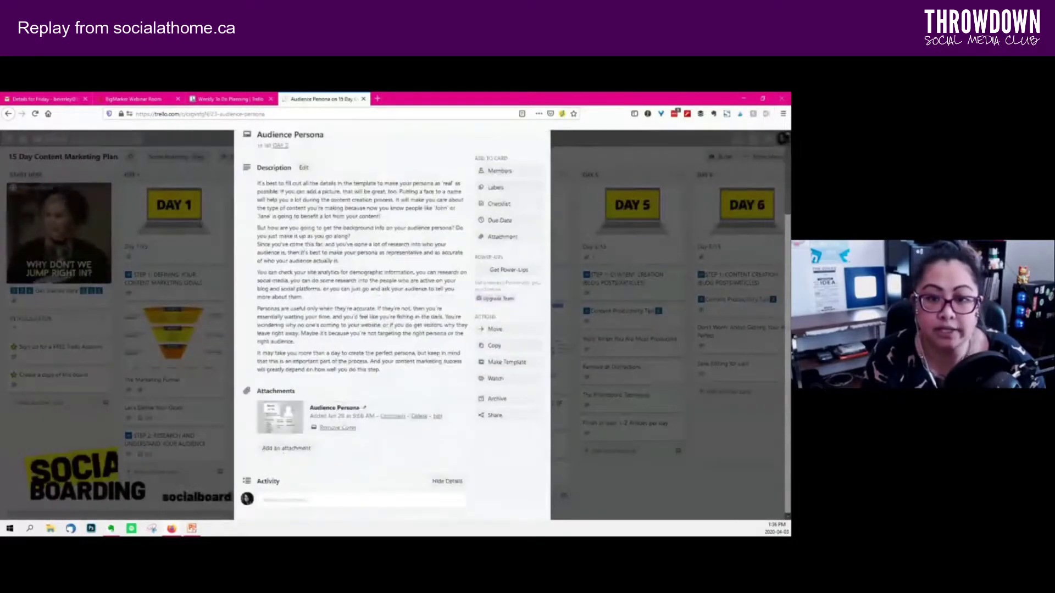
{"action": "scroll", "coordinate": [391, 324], "scroll_direction": "up", "scroll_amount": 3}
{"action": "key", "text": "Escape"}
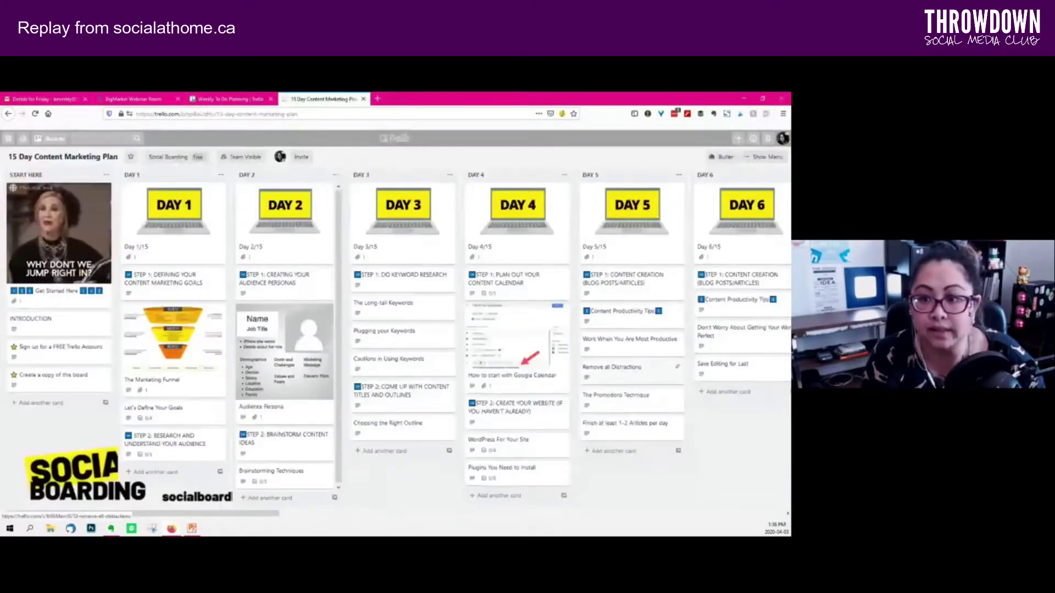
{"action": "left_click", "coordinate": [615, 394]}
{"action": "key", "text": "Escape"}
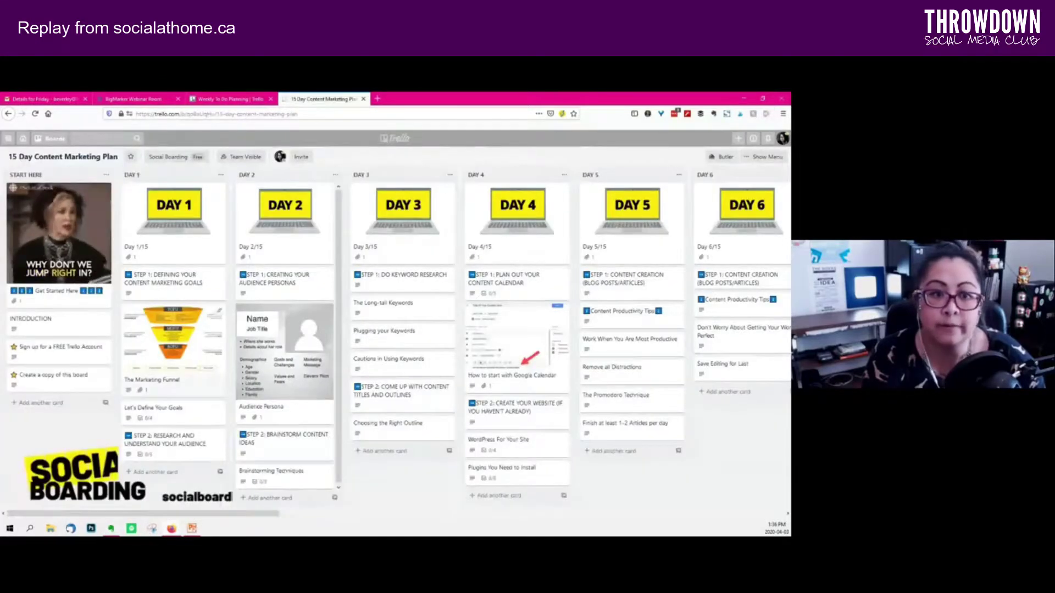
{"action": "left_click", "coordinate": [176, 409]}
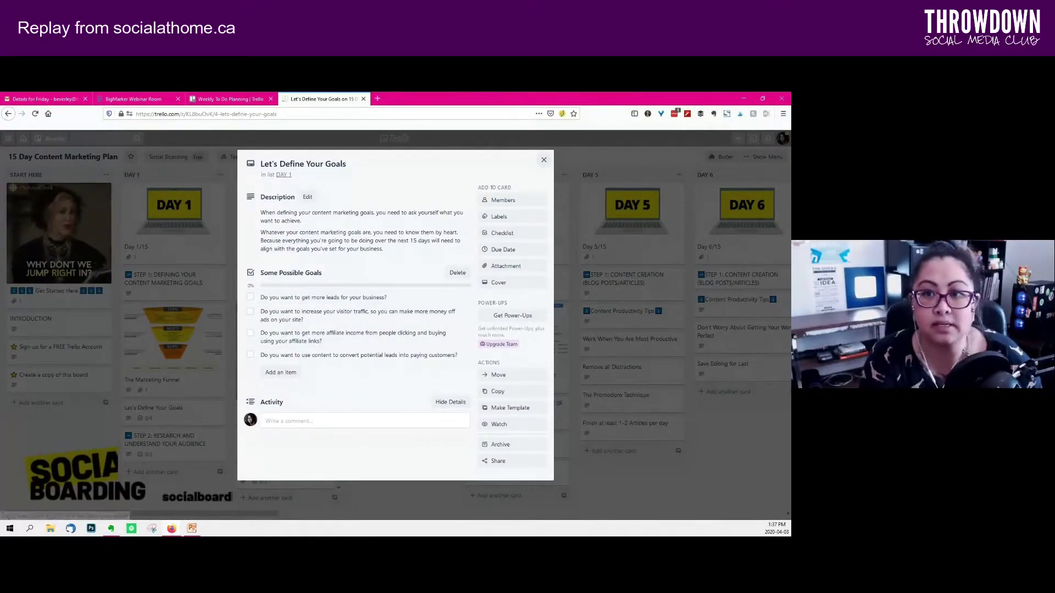
{"action": "left_click", "coordinate": [543, 160]}
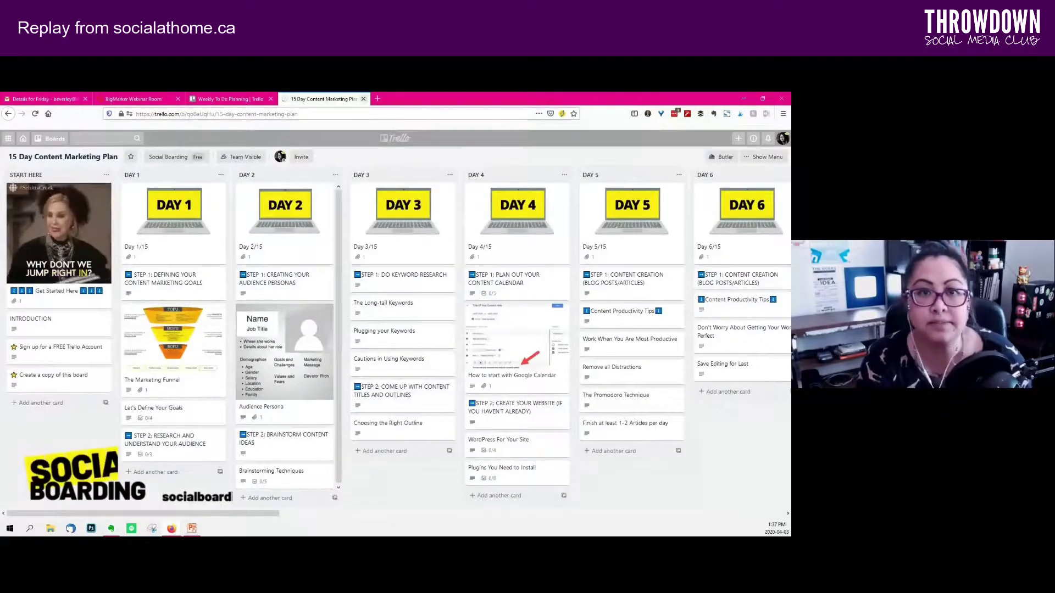
Step: Return to the PowerPoint presentation and open the CF - Survey Funnel board linked on the Sales Funnel Planning slide
{"action": "left_click_drag", "start_coordinate": [510, 99], "coordinate": [0, 171]}
{"action": "left_click", "coordinate": [11, 244]}
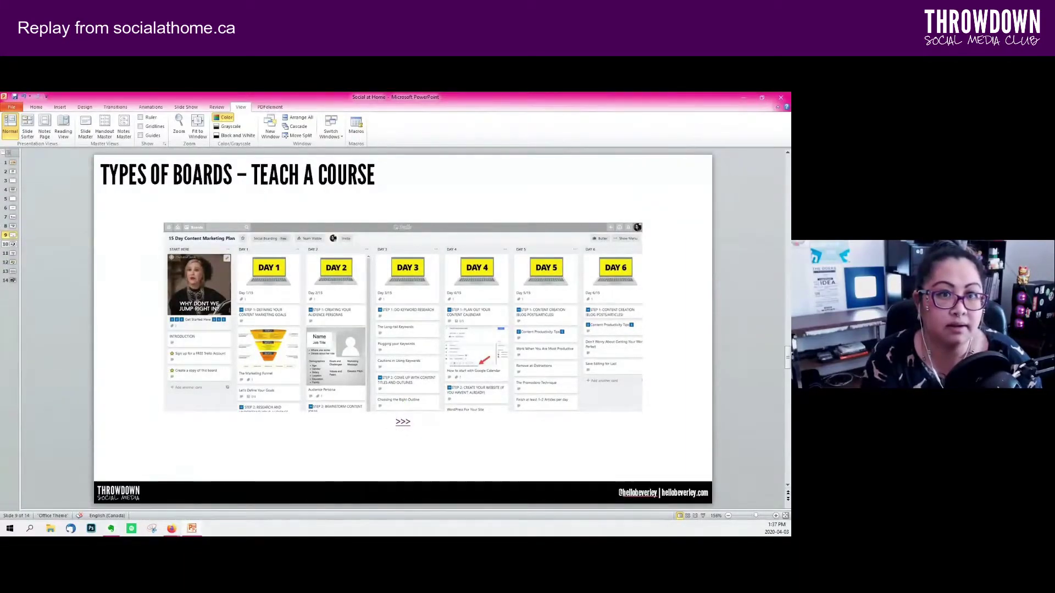
{"action": "key", "text": "Down"}
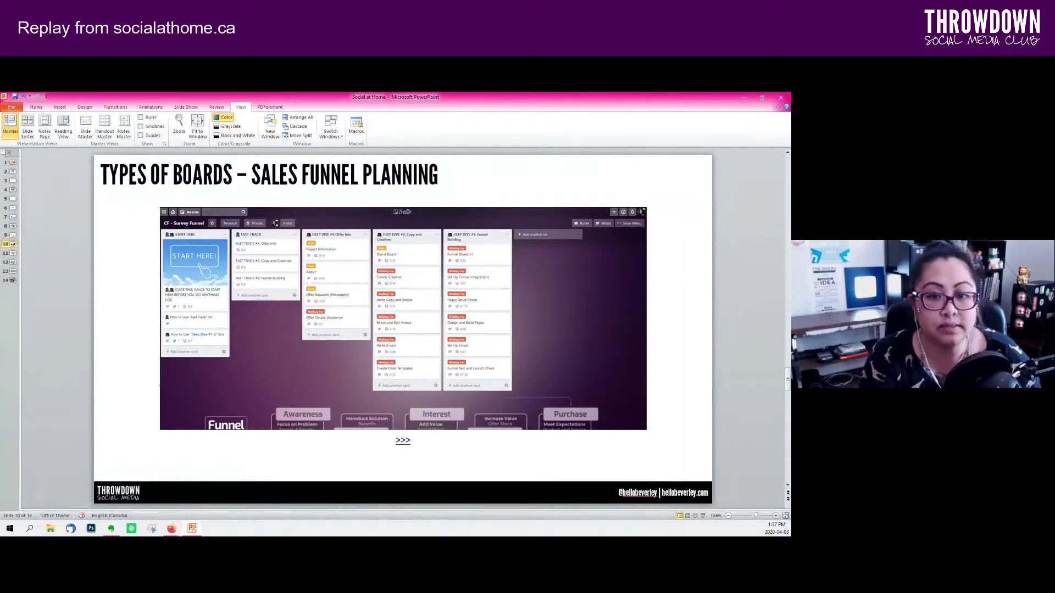
{"action": "right_click", "coordinate": [401, 441]}
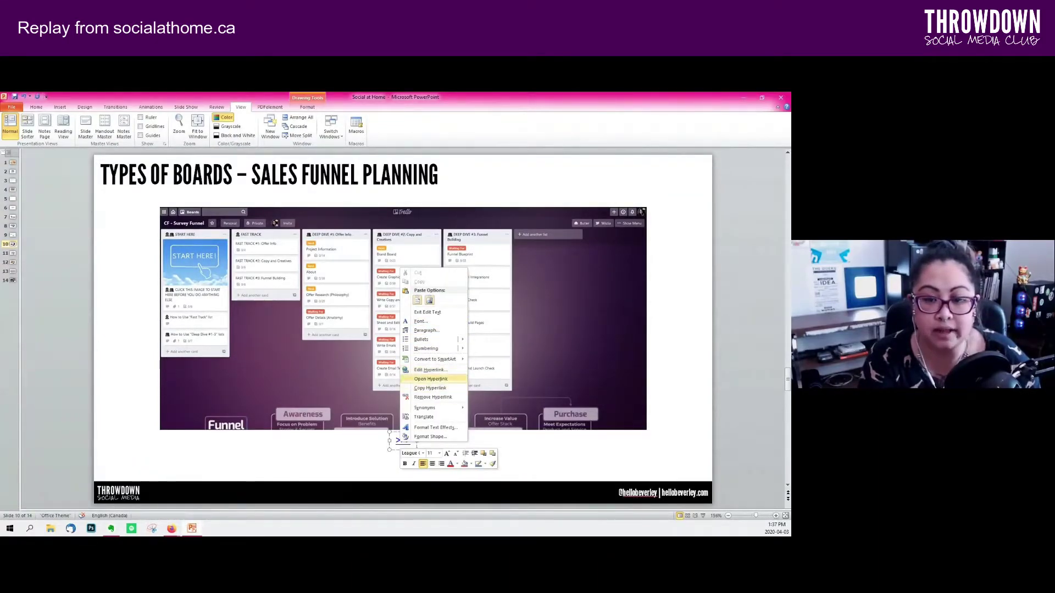
{"action": "left_click", "coordinate": [431, 379]}
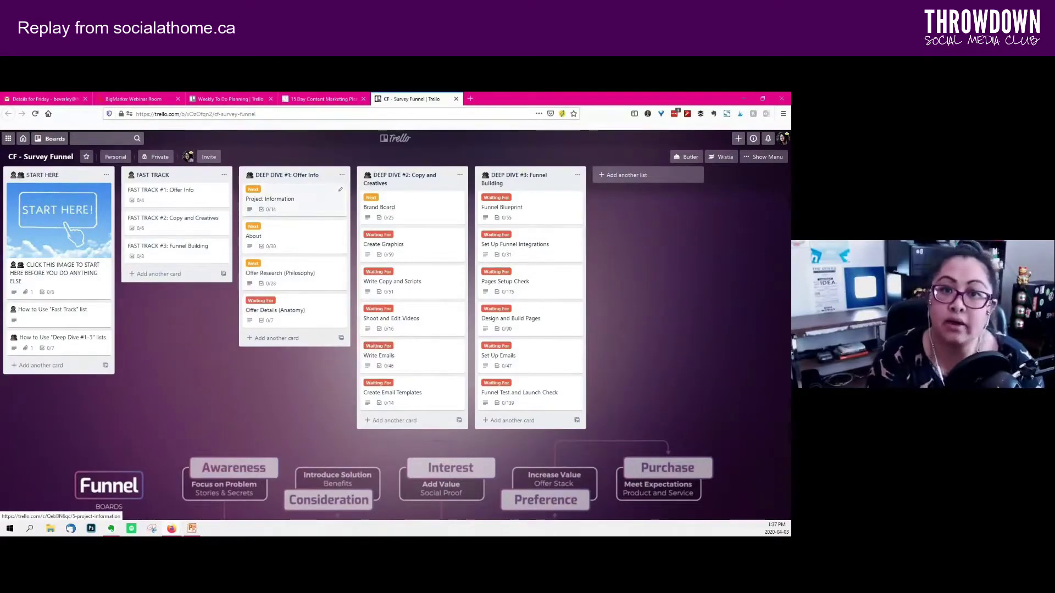
Step: Read through the Project Information card's description and checklists in the Deep Dive #1: Offer Info list
{"action": "left_click", "coordinate": [288, 200]}
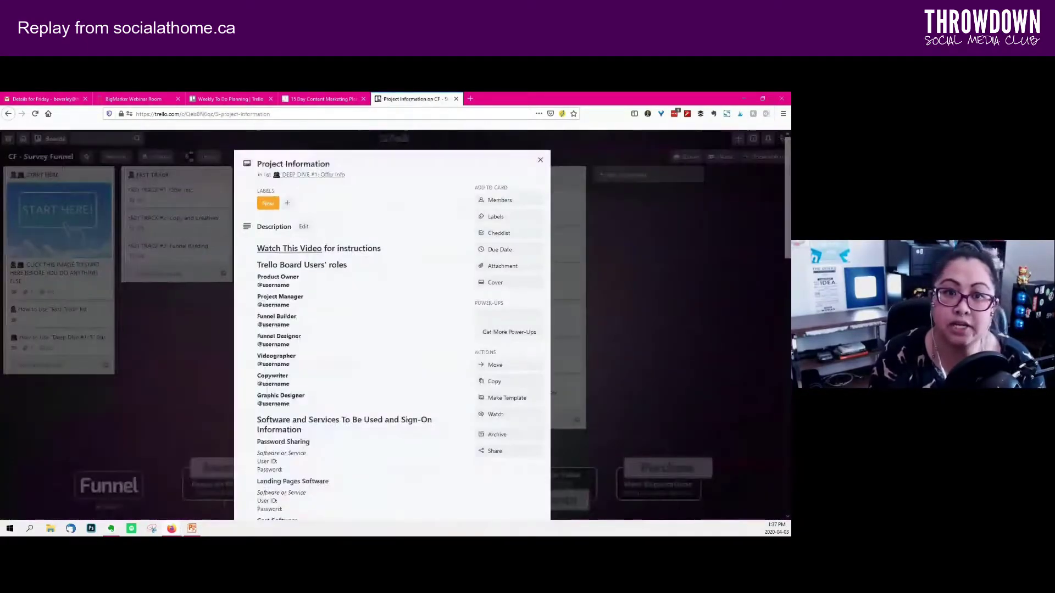
{"action": "scroll", "coordinate": [393, 329], "scroll_direction": "down", "scroll_amount": 15}
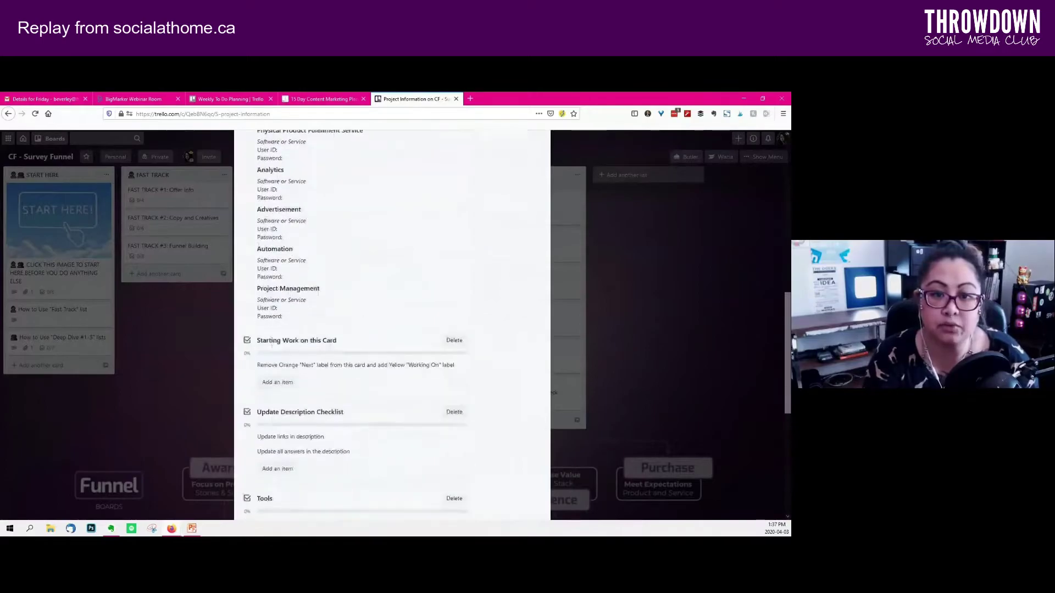
{"action": "scroll", "coordinate": [503, 415], "scroll_direction": "up", "scroll_amount": 15}
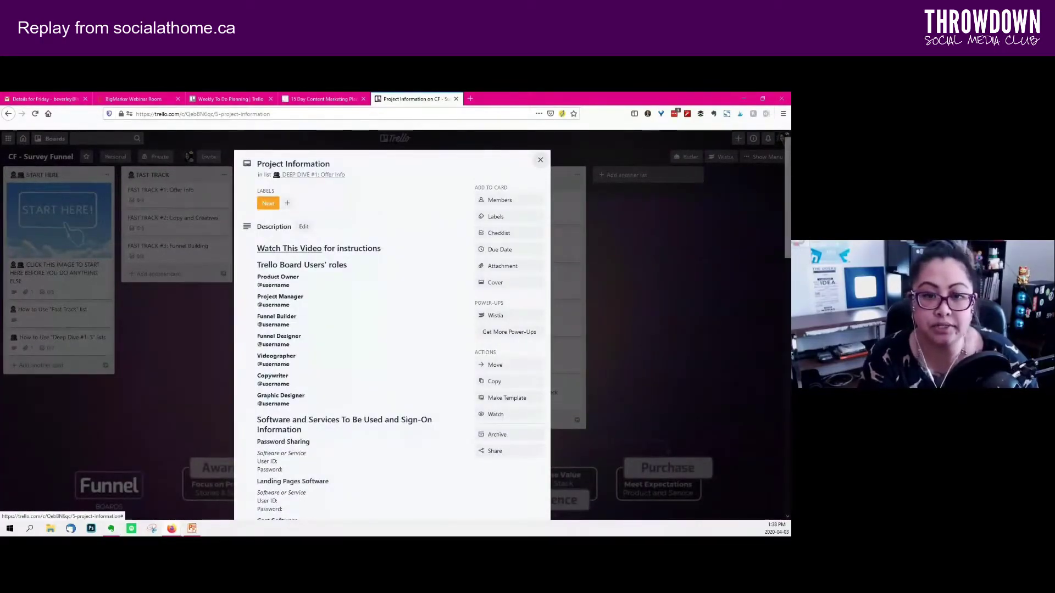
{"action": "left_click", "coordinate": [540, 160]}
Step: Read through the description and checklists of the Write Copy and Scripts card in the Deep Dive #2 list, closing it after reading
{"action": "left_click", "coordinate": [412, 379]}
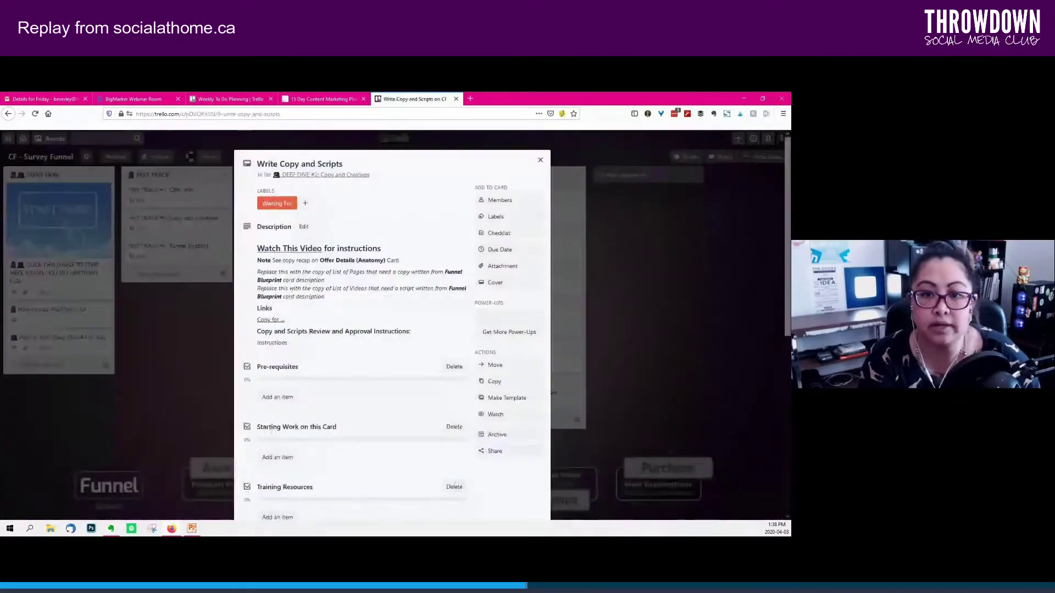
{"action": "scroll", "coordinate": [392, 330], "scroll_direction": "down", "scroll_amount": 5}
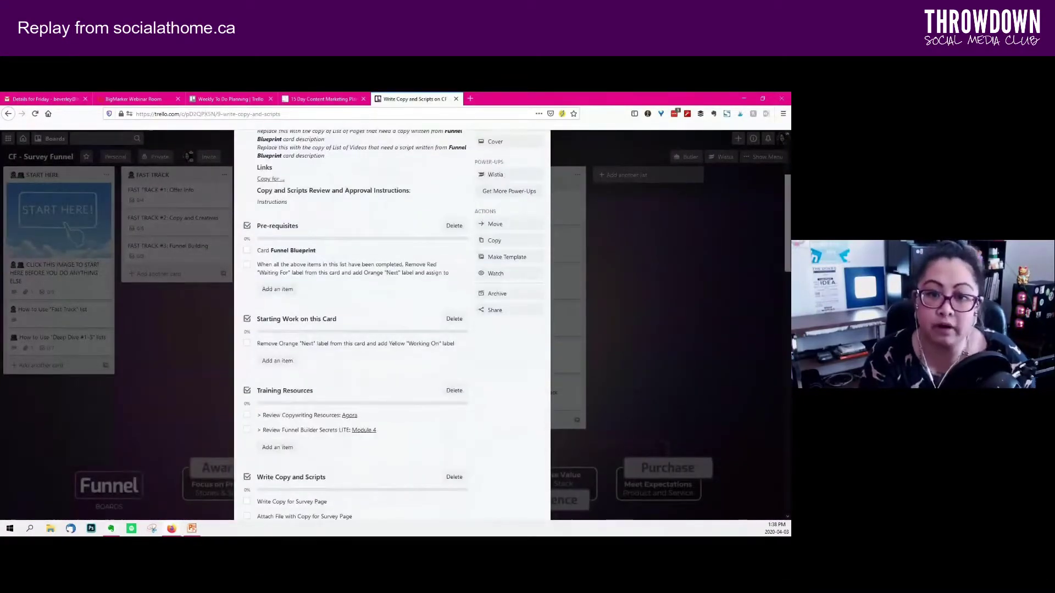
{"action": "scroll", "coordinate": [393, 330], "scroll_direction": "down", "scroll_amount": 3}
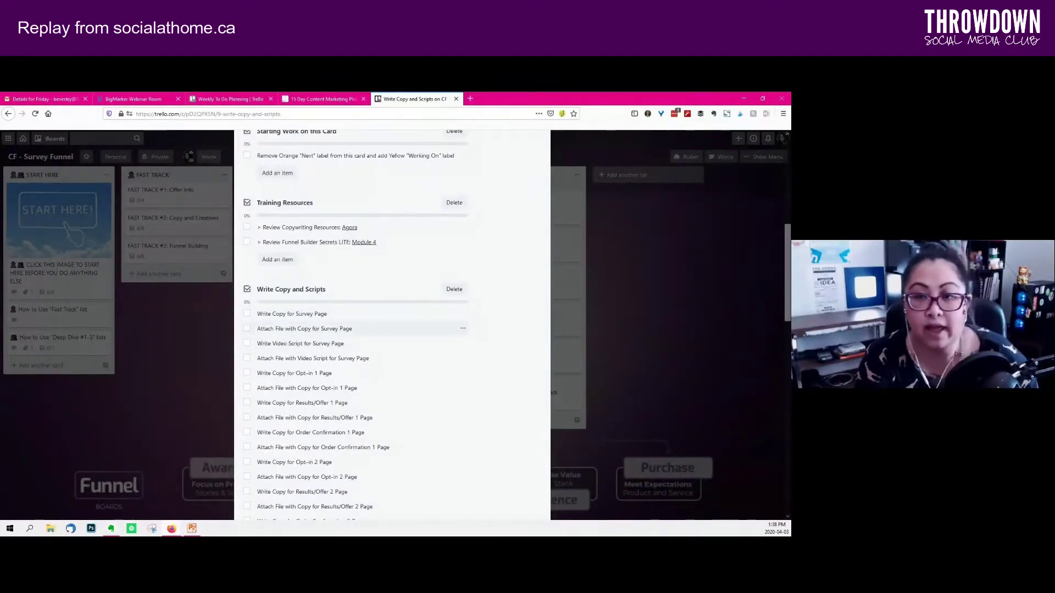
{"action": "scroll", "coordinate": [392, 329], "scroll_direction": "up", "scroll_amount": 10}
{"action": "key", "text": "Escape"}
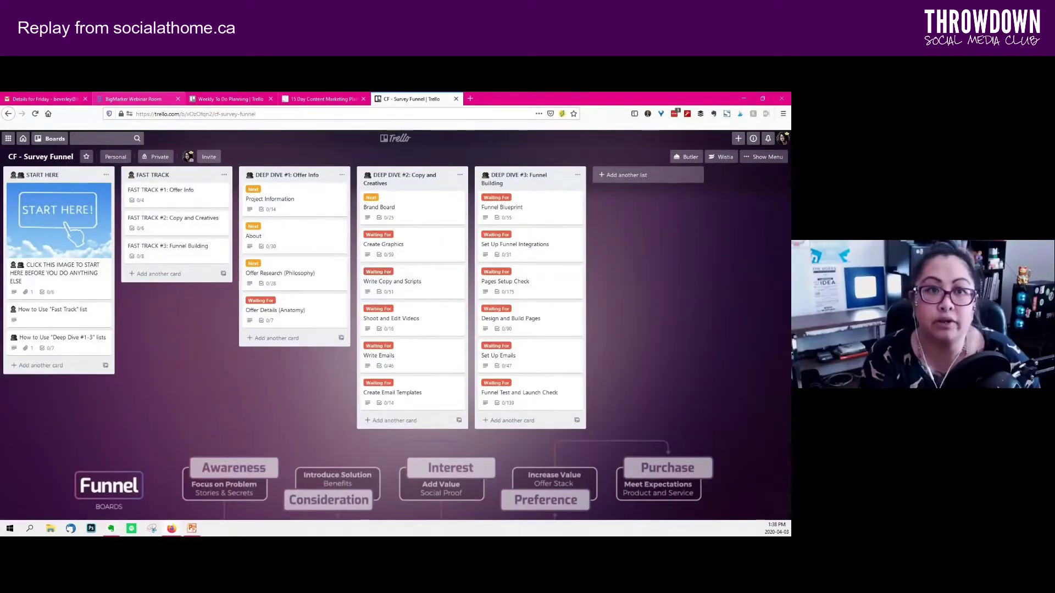
Step: Detach the webinar room tab, return to PowerPoint and open the Russell Swipe board linked on the Swipe Files slide
{"action": "left_click_drag", "start_coordinate": [134, 99], "coordinate": [1, 104]}
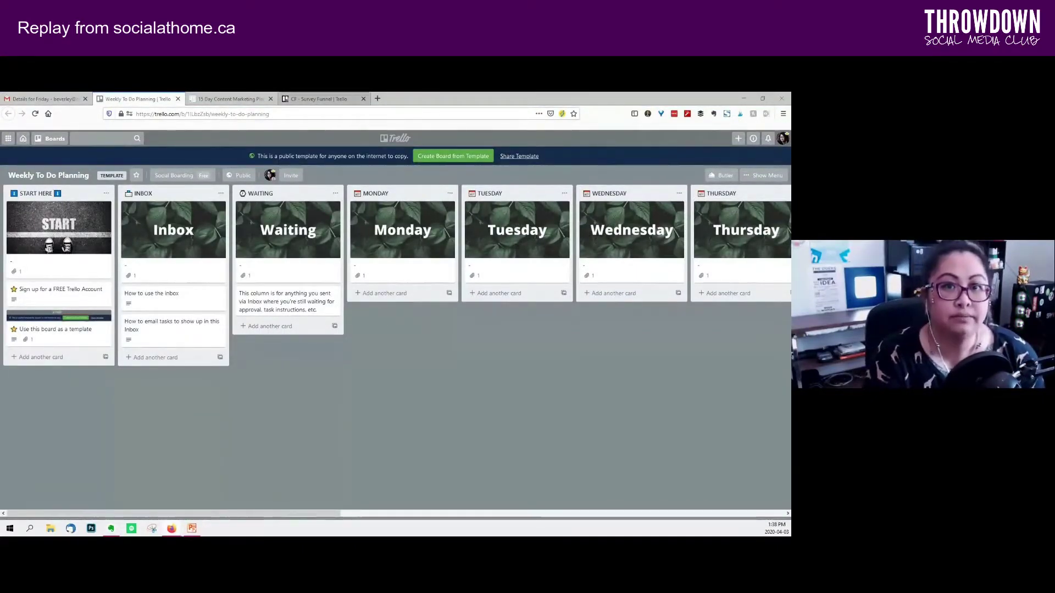
{"action": "left_click", "coordinate": [744, 98]}
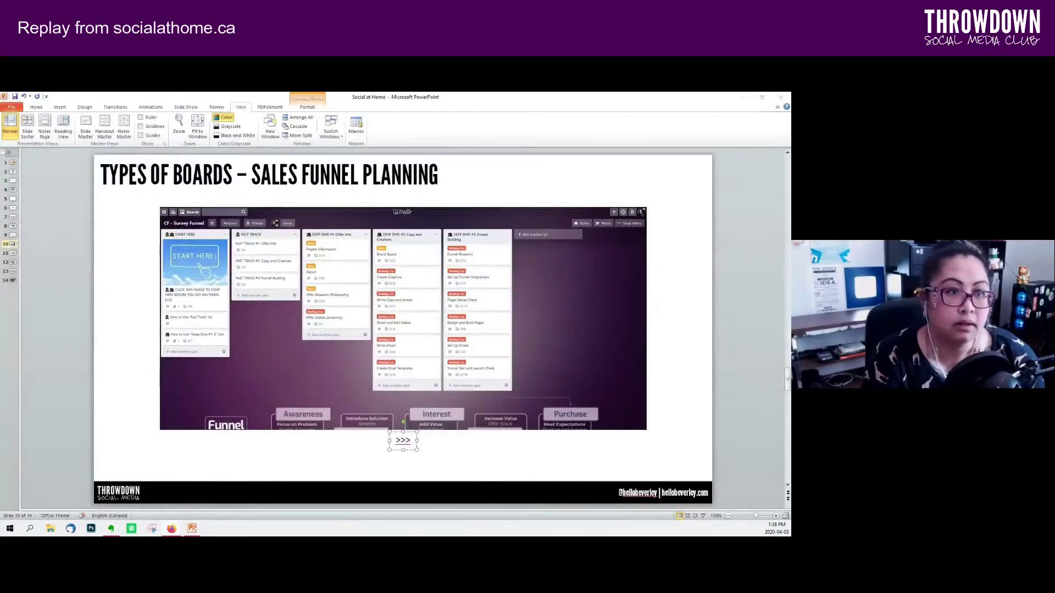
{"action": "key", "text": "Page_Down"}
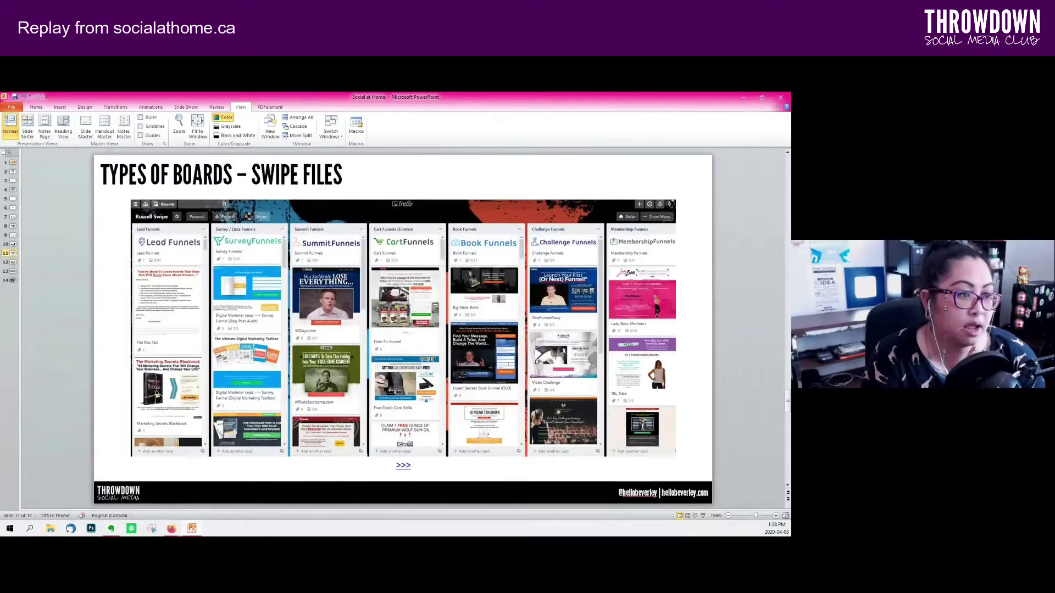
{"action": "right_click", "coordinate": [404, 465]}
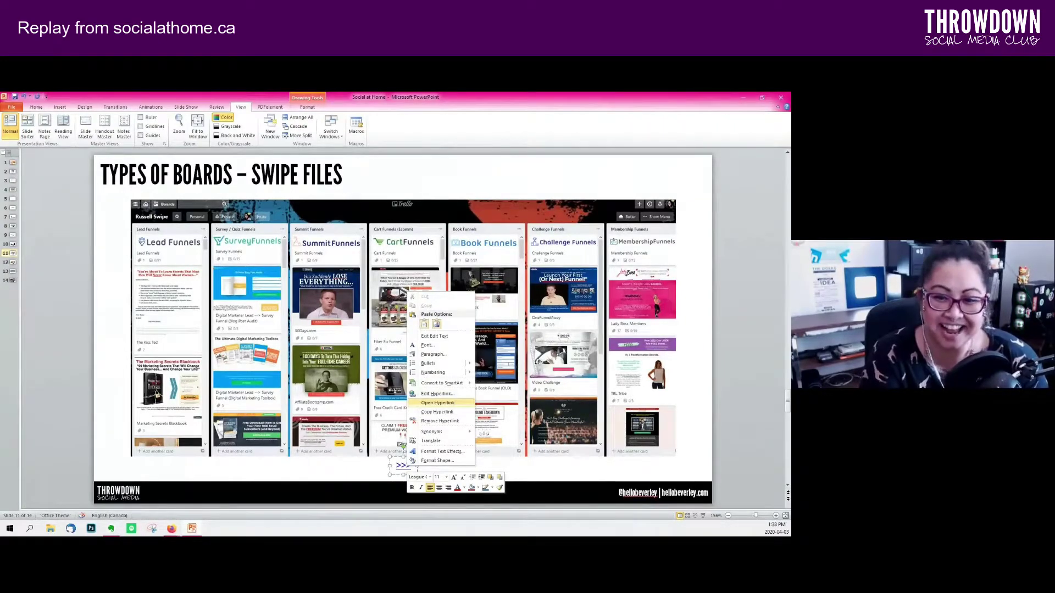
{"action": "left_click", "coordinate": [437, 402]}
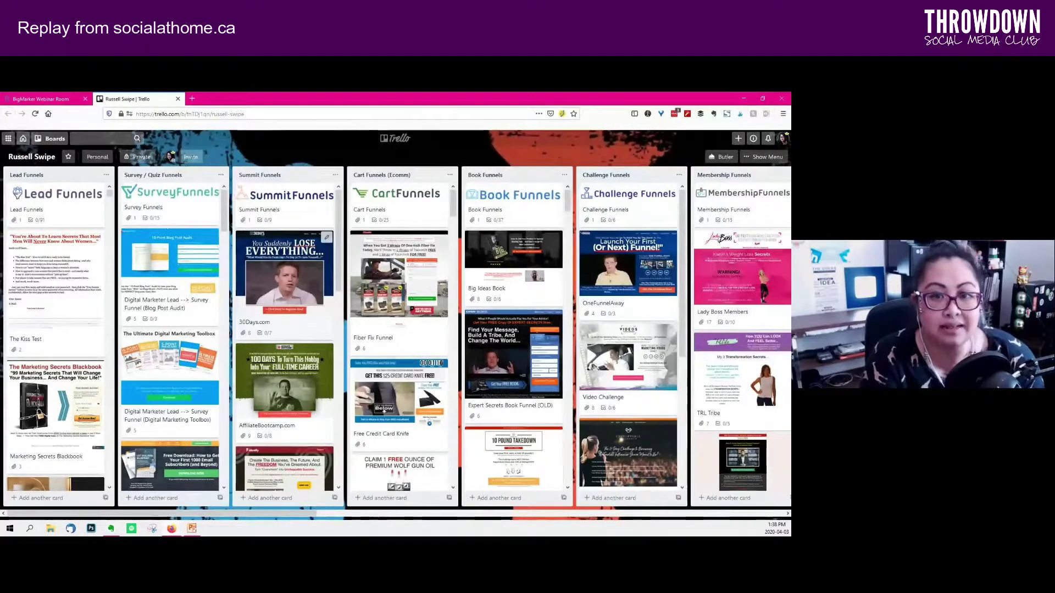
Step: View the Digital Marketer (Blog Post Edit) 1.png attachment of the Survey Funnel (Blog Post Audit) card, closing the image and card after viewing
{"action": "scroll", "coordinate": [513, 253], "scroll_direction": "down", "scroll_amount": 3}
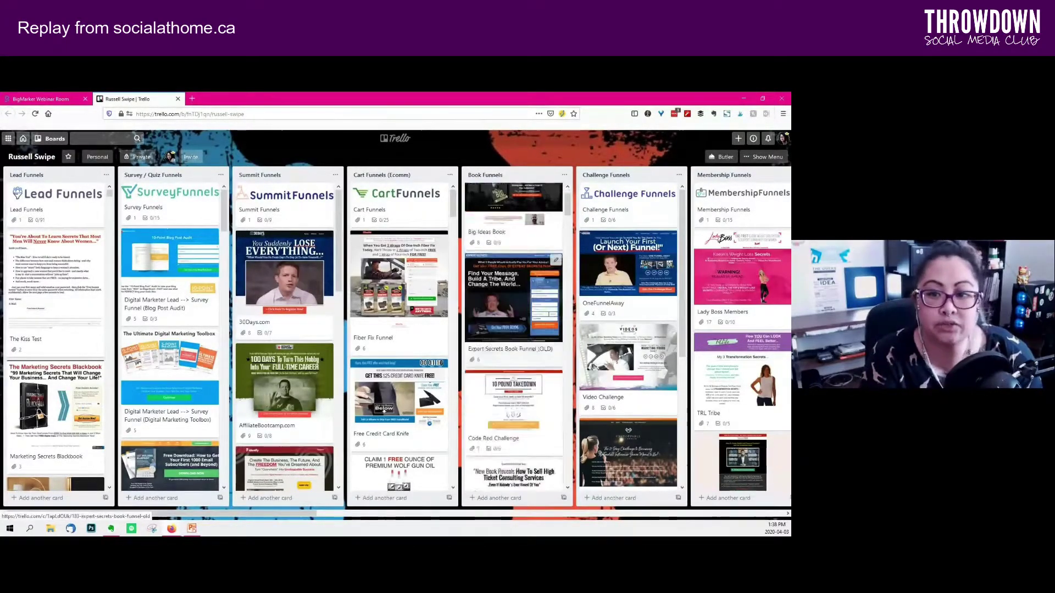
{"action": "scroll", "coordinate": [513, 252], "scroll_direction": "up", "scroll_amount": 3}
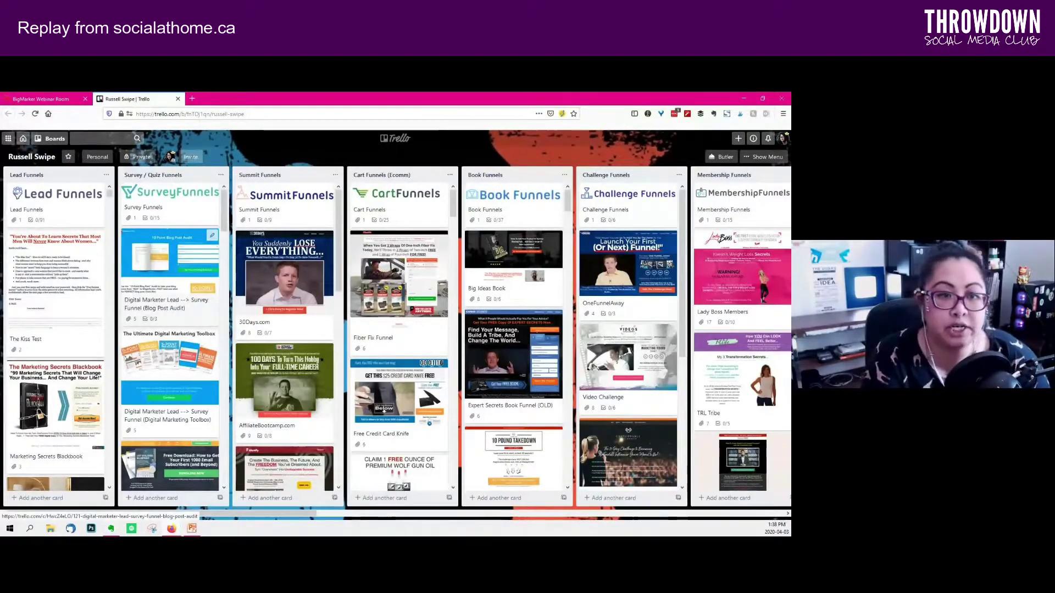
{"action": "left_click", "coordinate": [171, 263]}
{"action": "scroll", "coordinate": [392, 324], "scroll_direction": "down", "scroll_amount": 3}
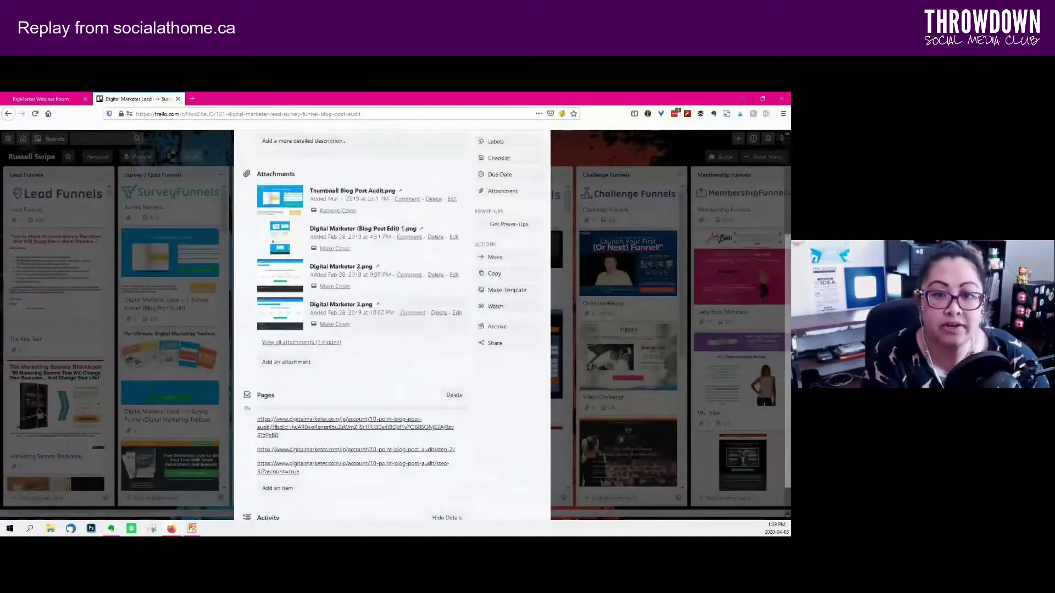
{"action": "left_click", "coordinate": [279, 238]}
{"action": "scroll", "coordinate": [392, 324], "scroll_direction": "down", "scroll_amount": 3}
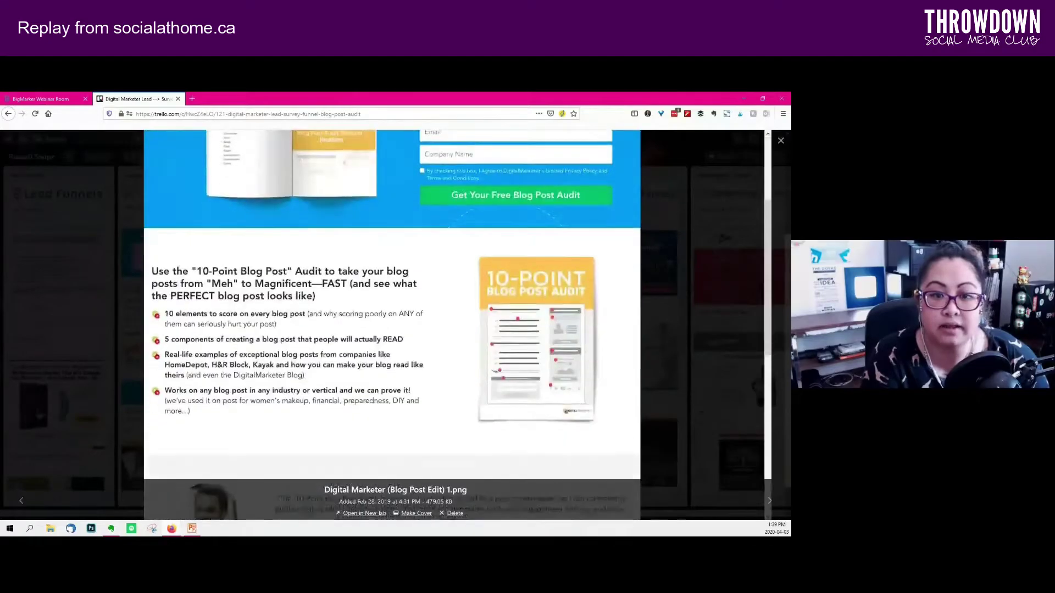
{"action": "scroll", "coordinate": [391, 324], "scroll_direction": "down", "scroll_amount": 10}
{"action": "scroll", "coordinate": [391, 324], "scroll_direction": "up", "scroll_amount": 15}
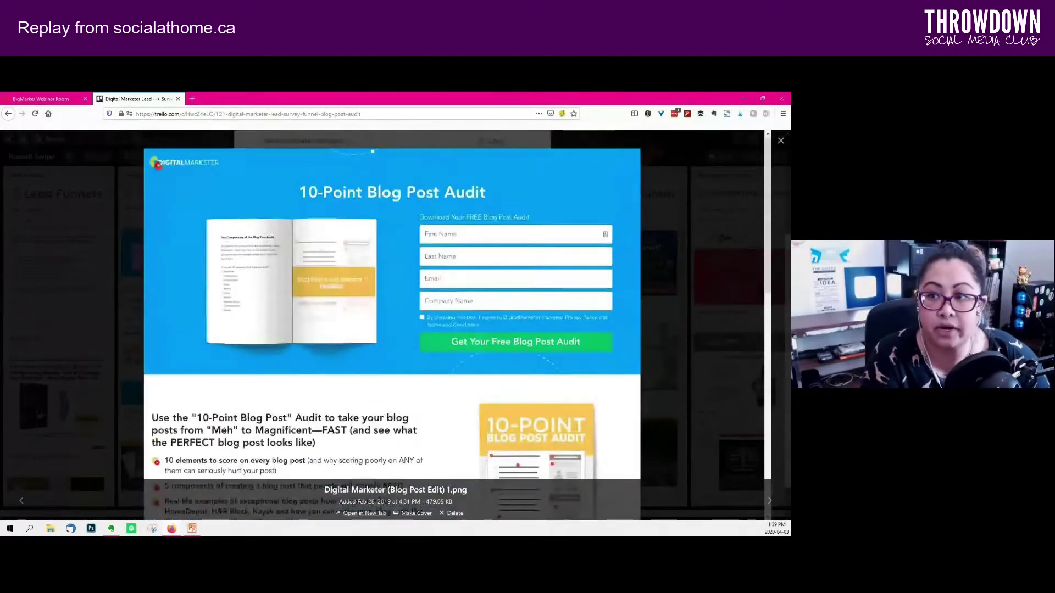
{"action": "key", "text": "Escape"}
{"action": "scroll", "coordinate": [391, 325], "scroll_direction": "up", "scroll_amount": 5}
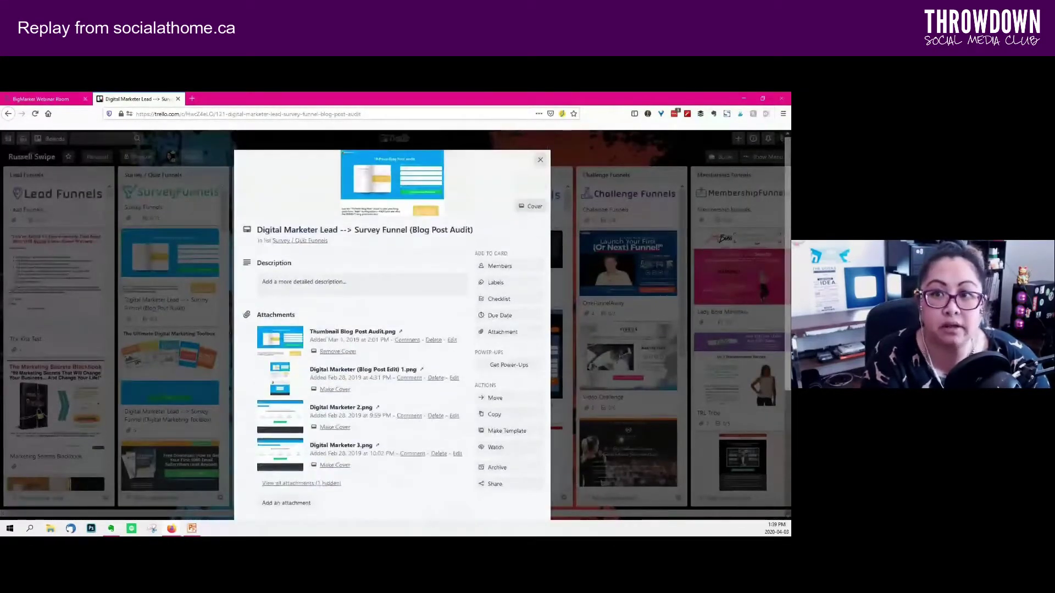
{"action": "key", "text": "Escape"}
Step: Look at the Digital Marketer Lead Funnel card and the Revolution Golf card's upsell screenshot in the Survey / Quiz Funnels list, closing each one
{"action": "scroll", "coordinate": [170, 379], "scroll_direction": "down", "scroll_amount": 3}
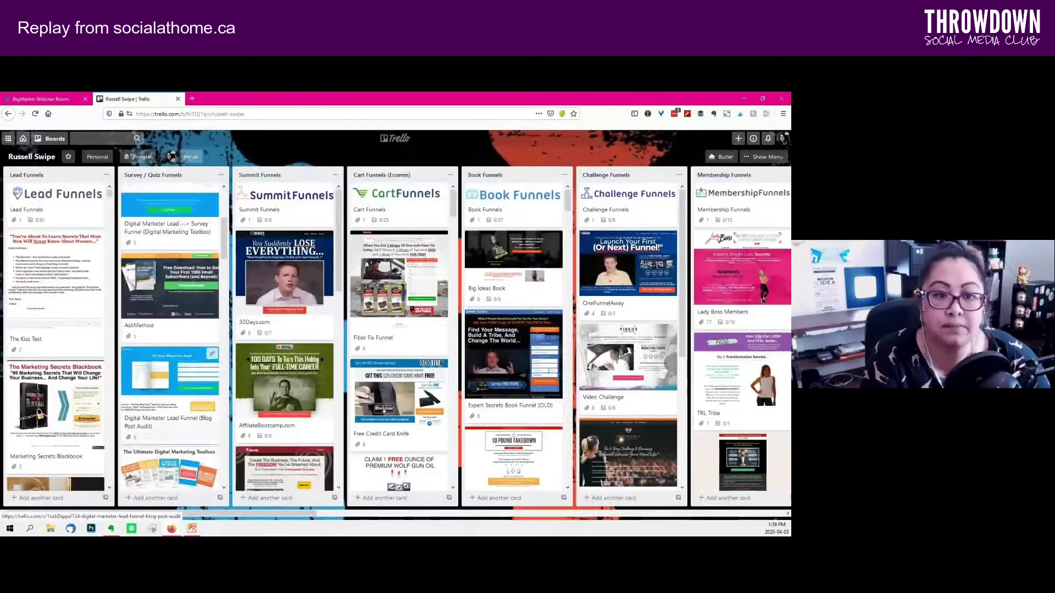
{"action": "left_click", "coordinate": [170, 384]}
{"action": "left_click", "coordinate": [539, 160]}
{"action": "scroll", "coordinate": [170, 341], "scroll_direction": "down", "scroll_amount": 3}
{"action": "left_click", "coordinate": [171, 330]}
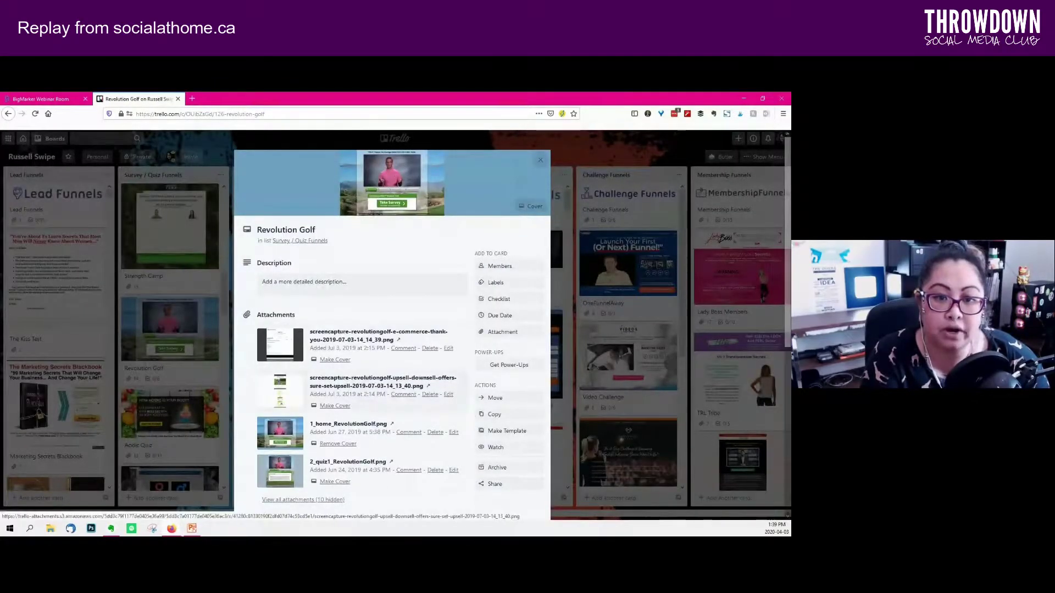
{"action": "left_click", "coordinate": [279, 391]}
{"action": "scroll", "coordinate": [393, 302], "scroll_direction": "down", "scroll_amount": 10}
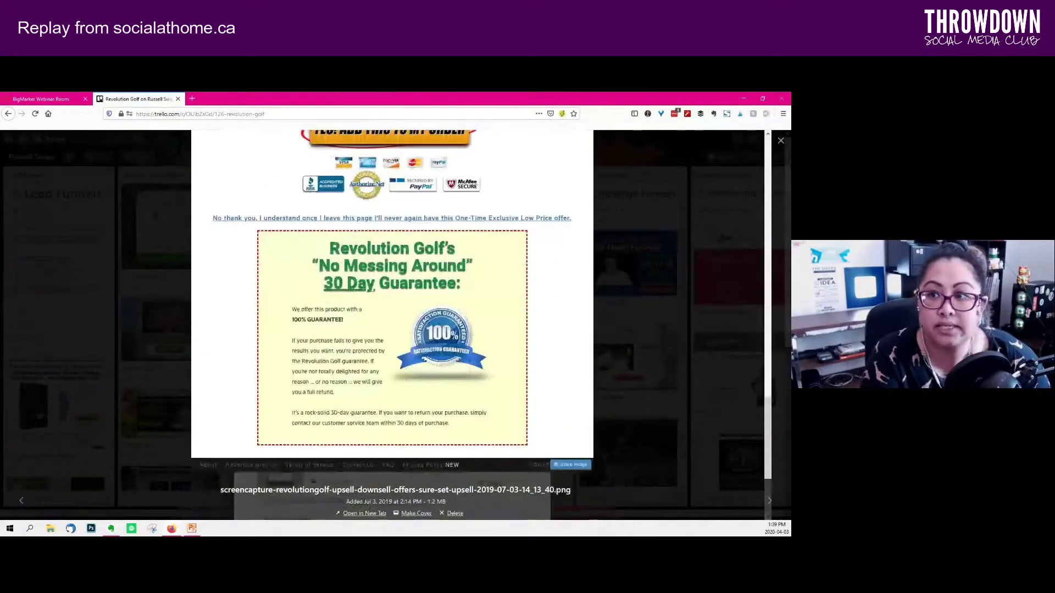
{"action": "left_click", "coordinate": [781, 140]}
{"action": "key", "text": "Escape"}
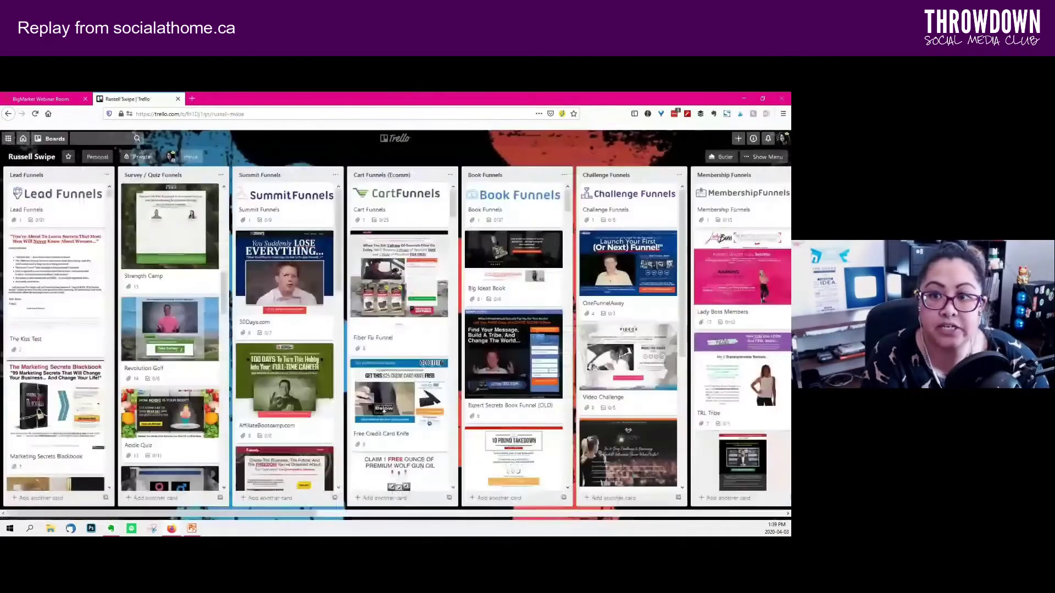
{"action": "scroll", "coordinate": [170, 330], "scroll_direction": "up", "scroll_amount": 8}
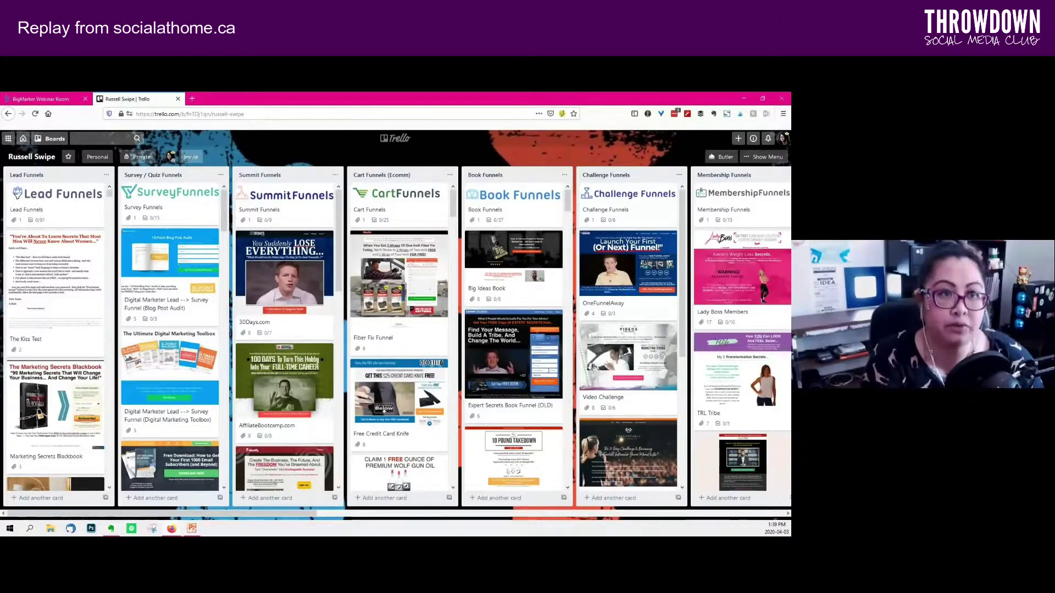
Step: Close the Russell Swipe board, move the webinar window out of view and advance the PowerPoint presentation to the Approval Process slide
{"action": "left_click", "coordinate": [177, 99]}
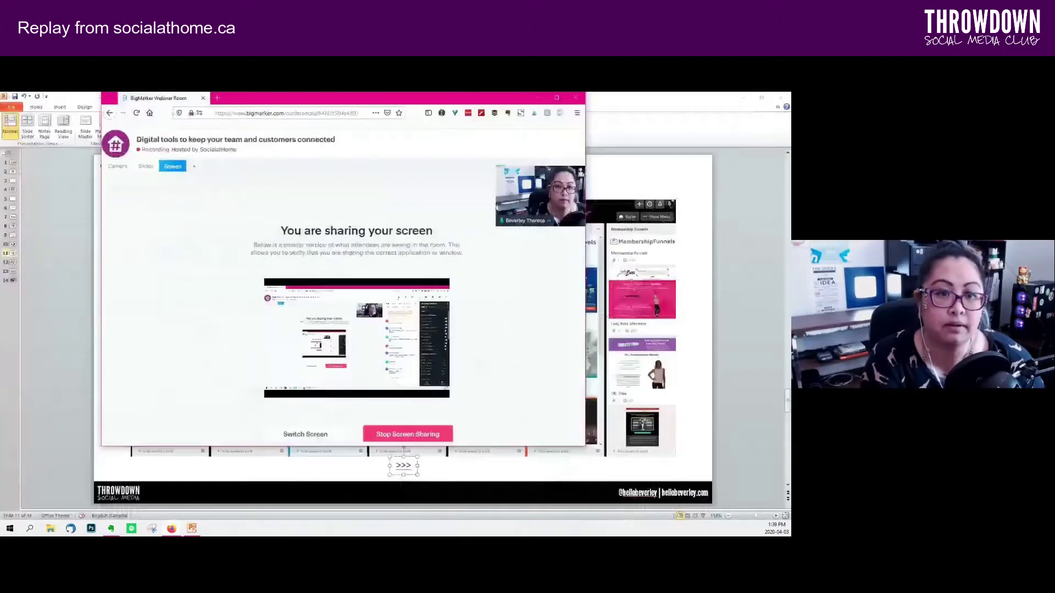
{"action": "left_click_drag", "start_coordinate": [261, 99], "coordinate": [0, 102]}
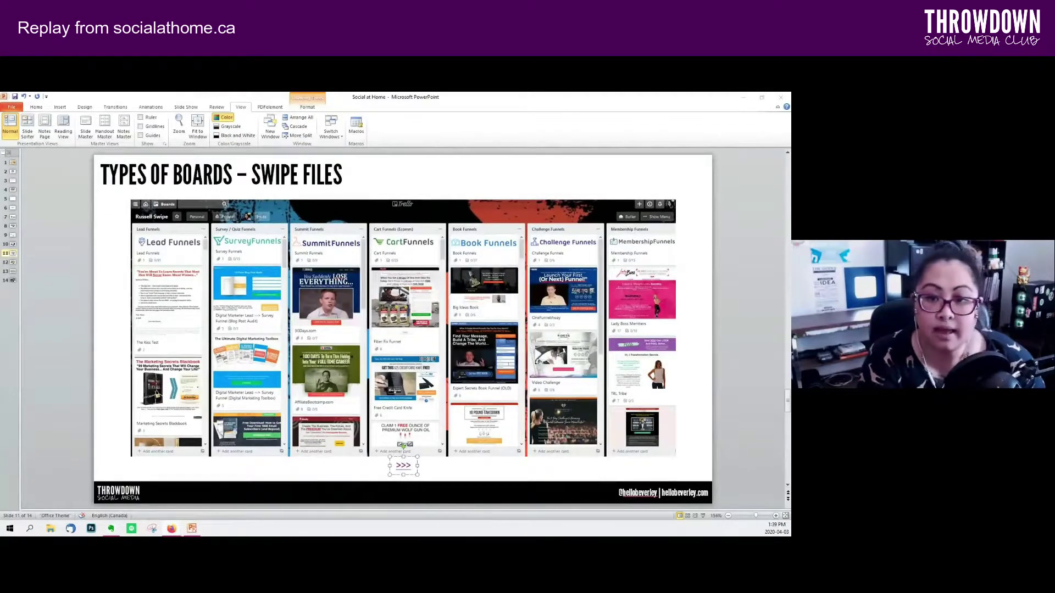
{"action": "left_click", "coordinate": [404, 446]}
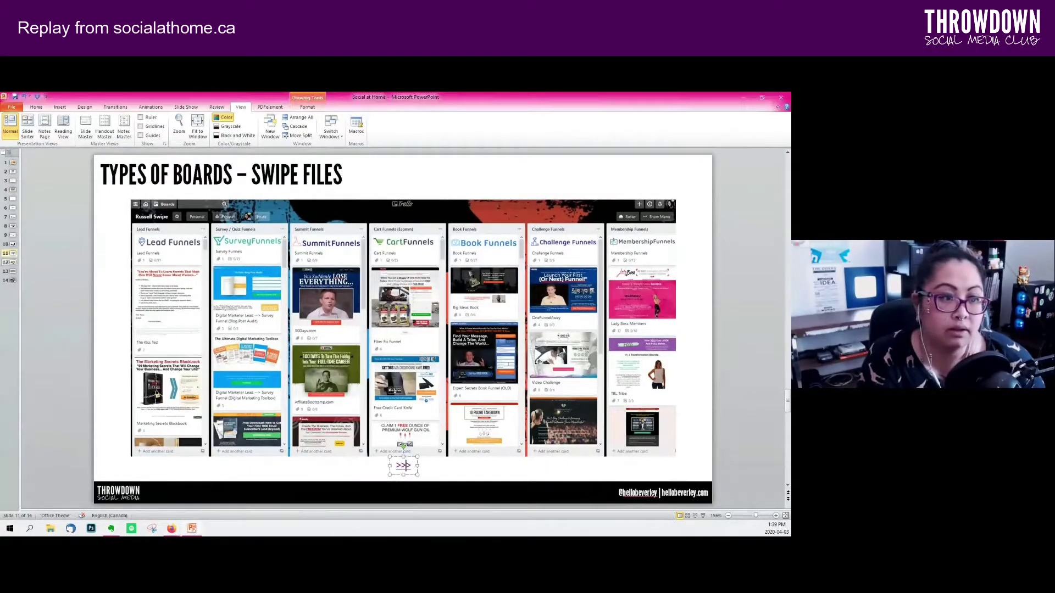
{"action": "key", "text": "Page_Down"}
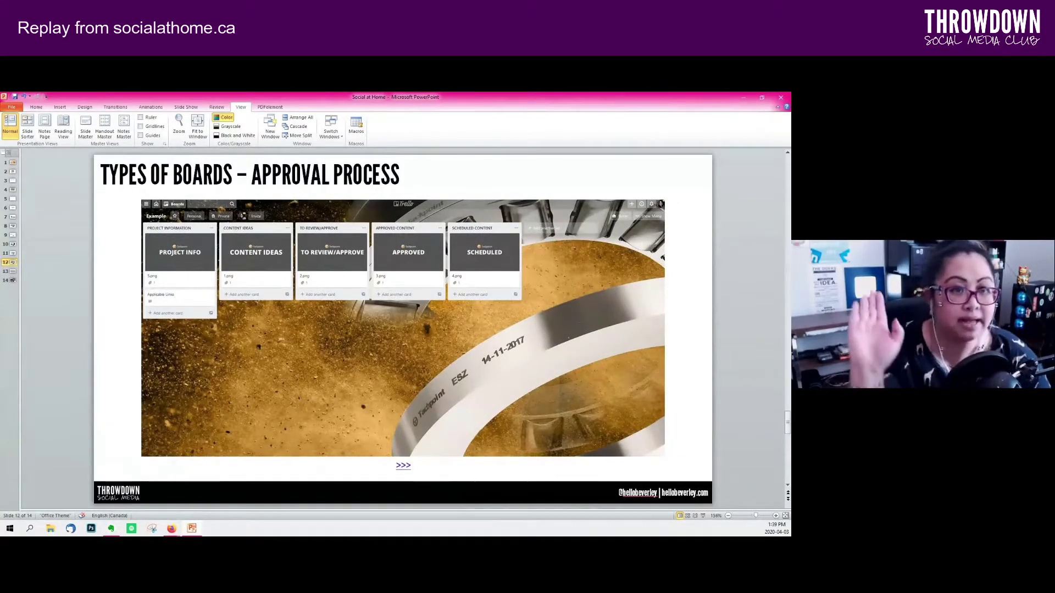
Step: Open the Example board linked on the Approval Process slide and maximize its browser window
{"action": "right_click", "coordinate": [409, 466]}
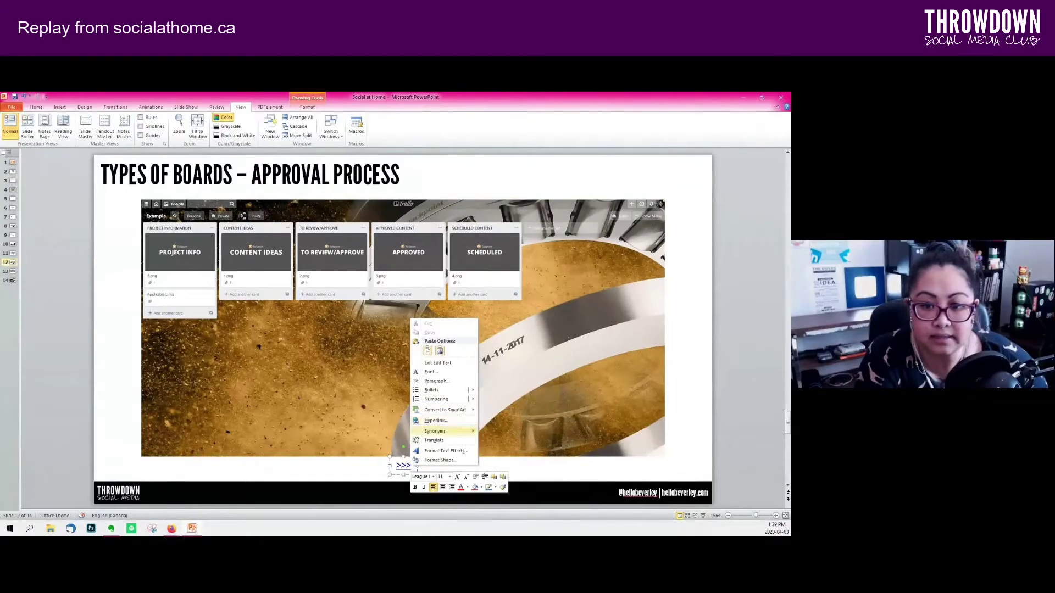
{"action": "right_click", "coordinate": [394, 465]}
{"action": "left_click", "coordinate": [426, 460]}
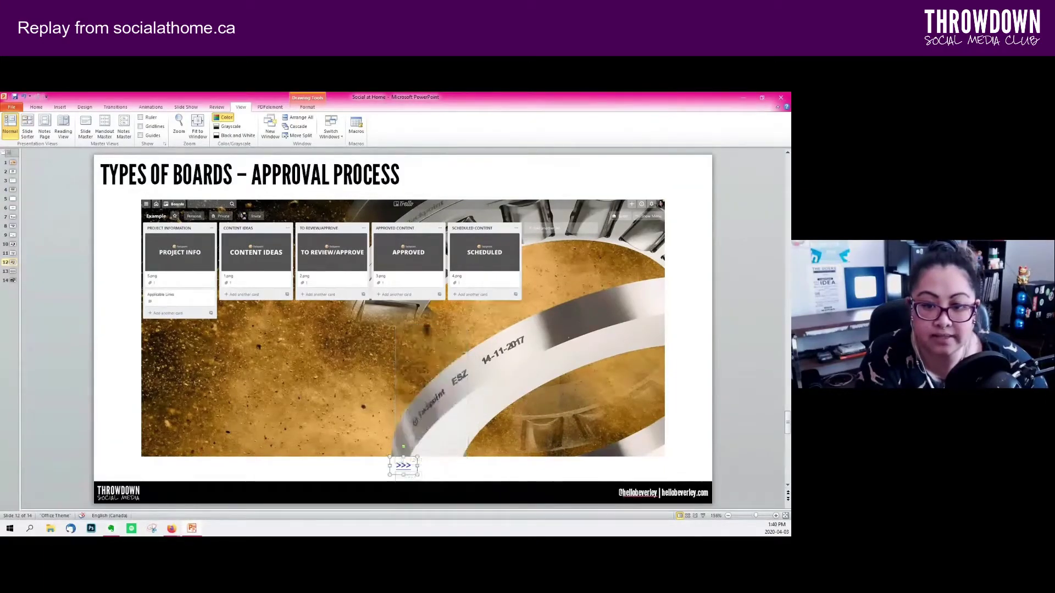
{"action": "right_click", "coordinate": [403, 466]}
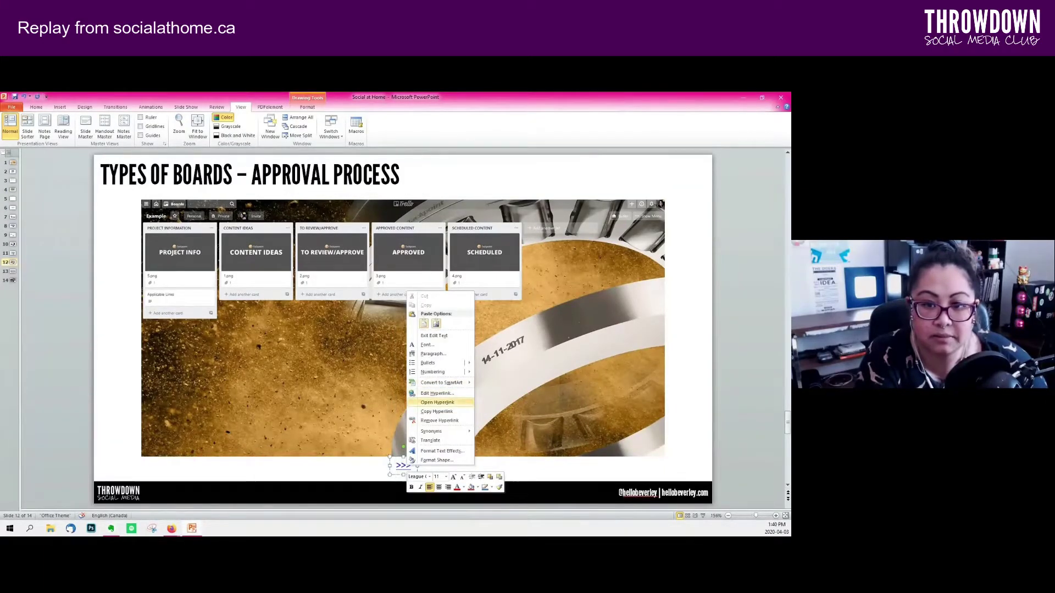
{"action": "left_click", "coordinate": [434, 399]}
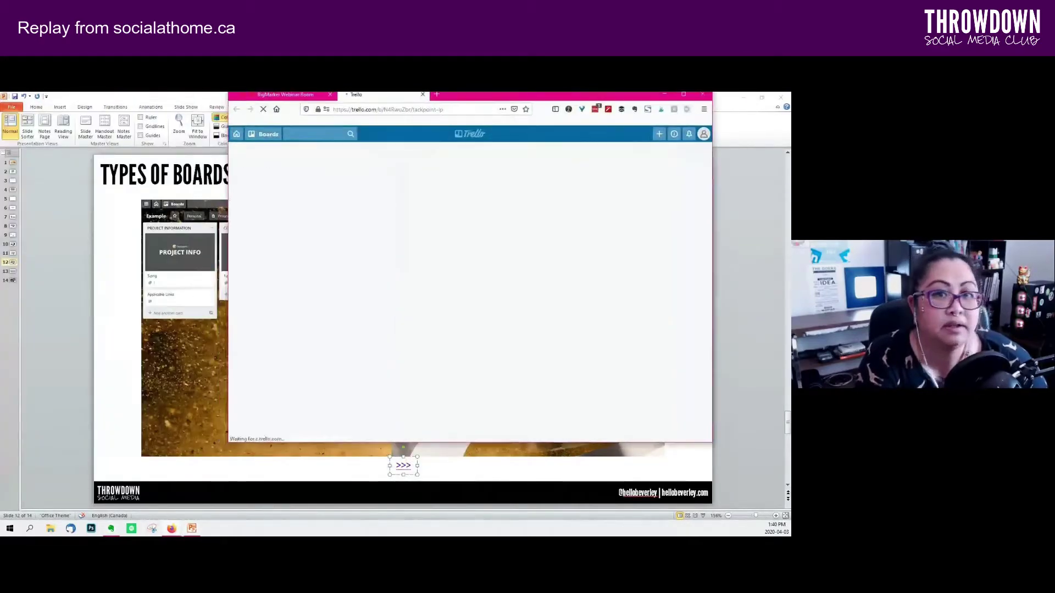
{"action": "left_click", "coordinate": [683, 99]}
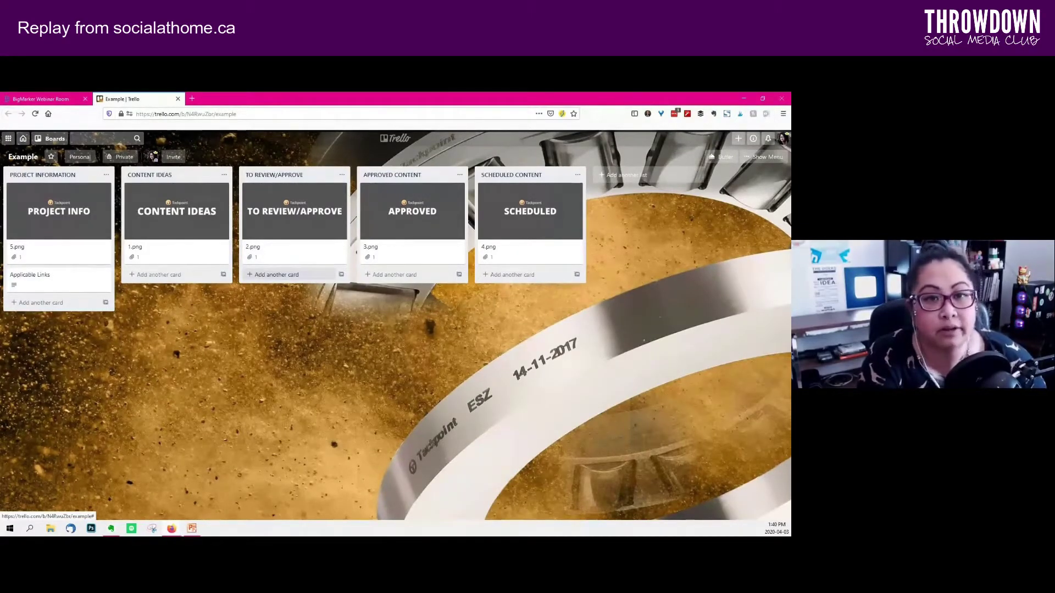
Step: Add a card titled "Industrial bearings" to the TO REVIEW/APPROVE list
{"action": "left_click", "coordinate": [275, 274]}
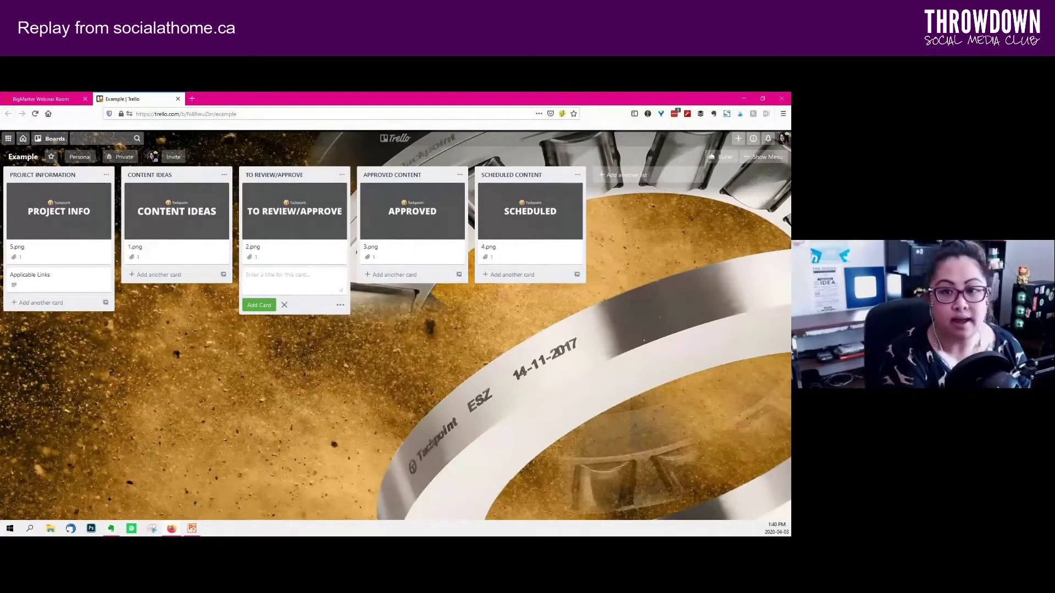
{"action": "type", "text": "Industrial bearings"}
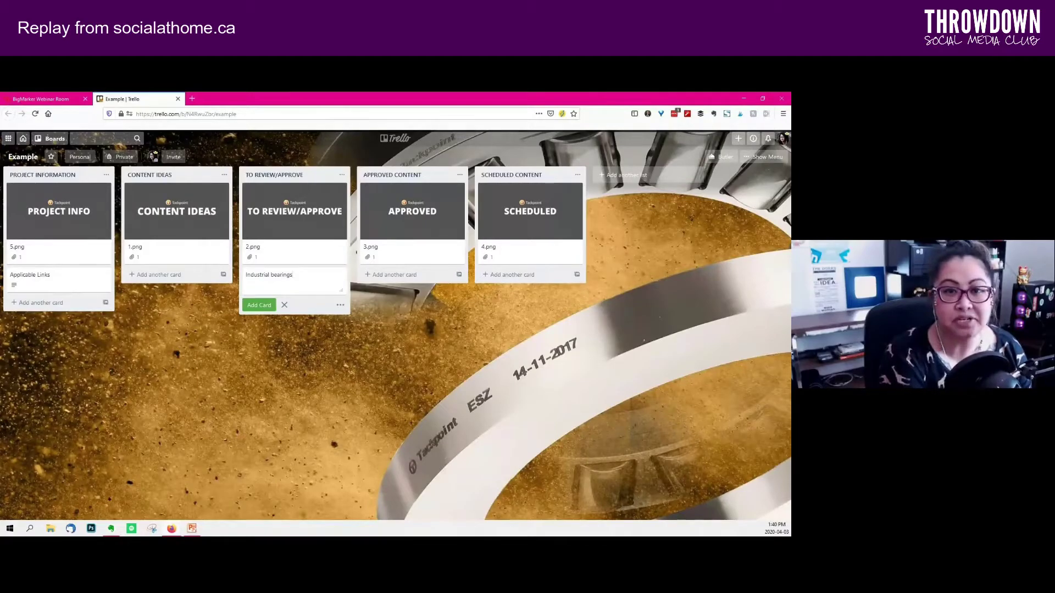
{"action": "key", "text": "Return"}
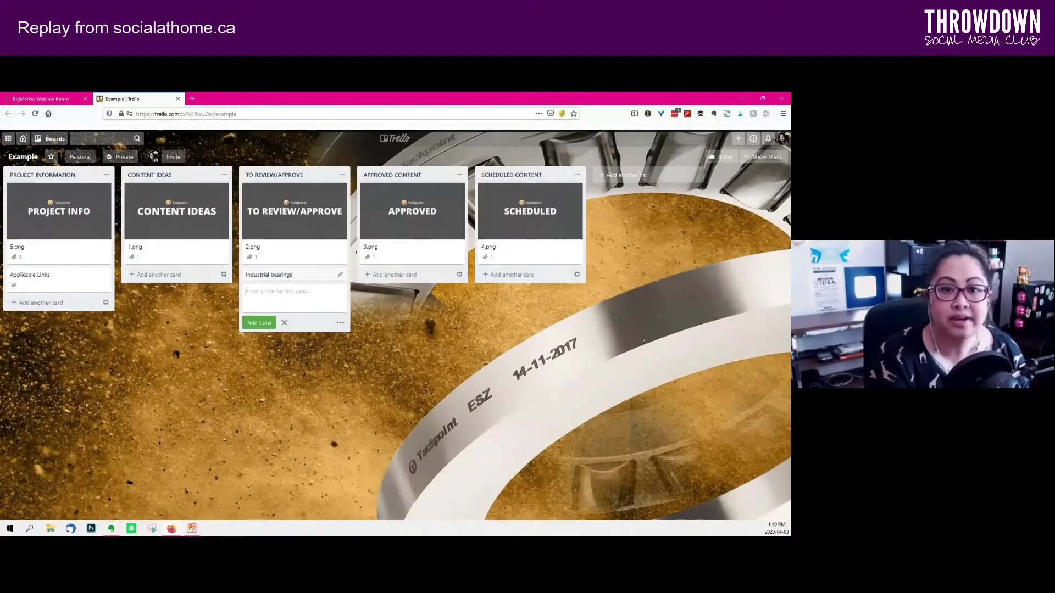
Step: Save the description "caption here" on the Industrial bearings card
{"action": "left_click", "coordinate": [269, 275]}
{"action": "left_click", "coordinate": [340, 220]}
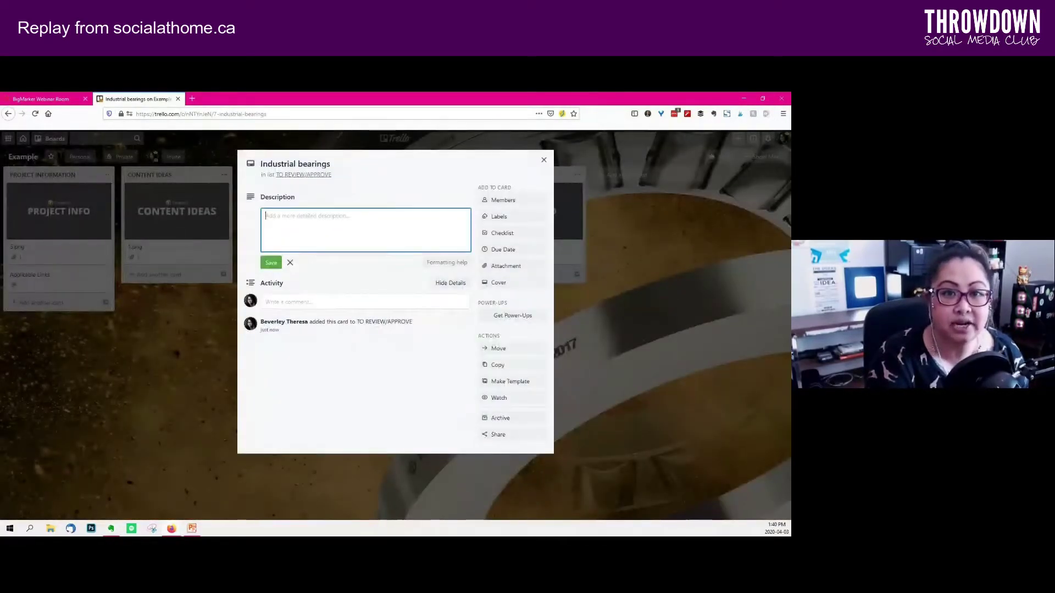
{"action": "type", "text": "alk"}
{"action": "type", "text": "caption here"}
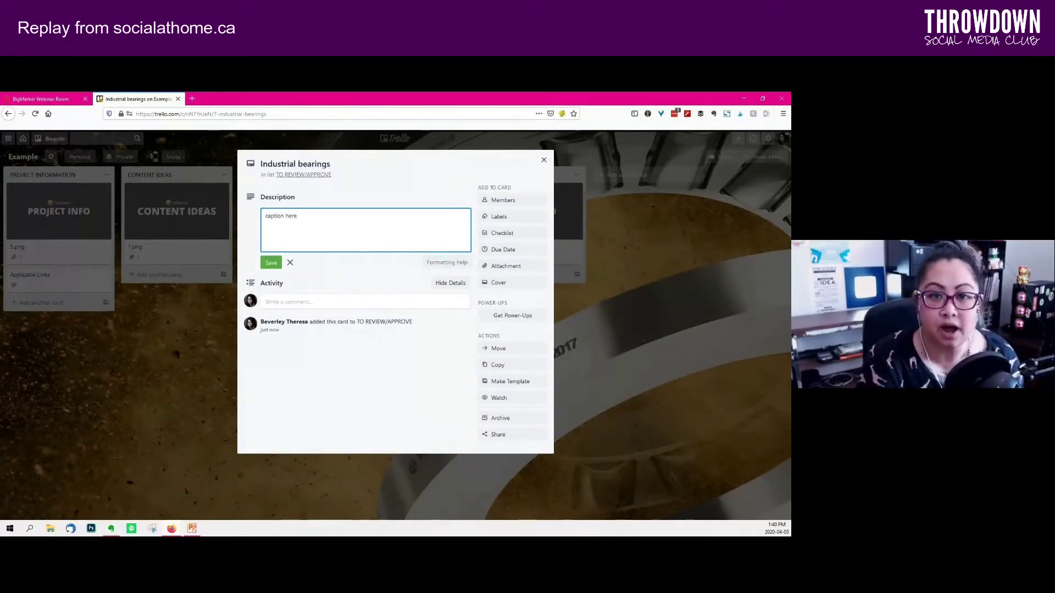
{"action": "left_click", "coordinate": [271, 263]}
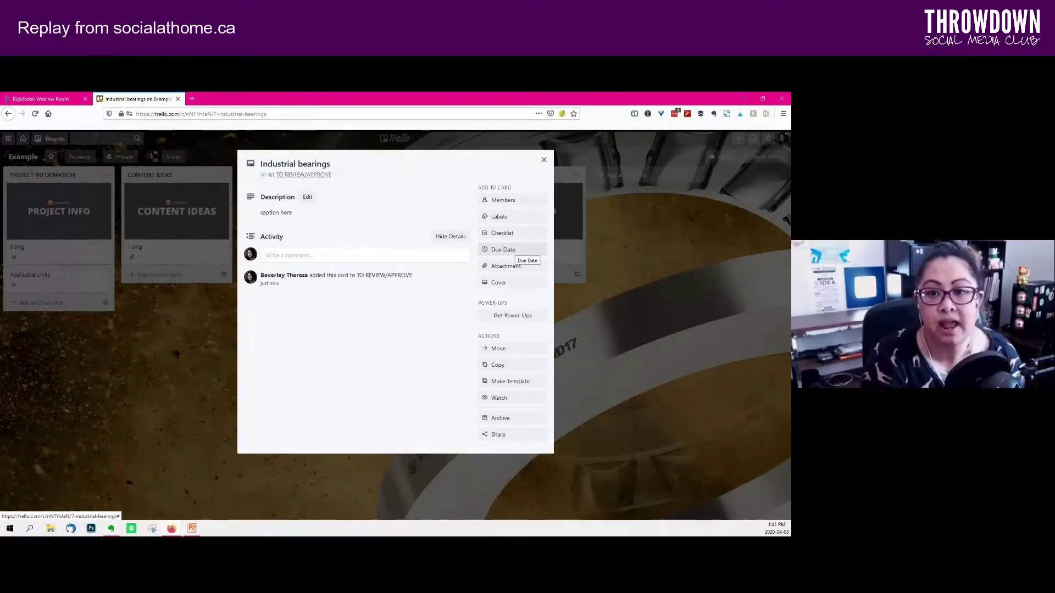
Step: Close the Industrial bearings card and move it to APPROVED CONTENT, then on to the SCHEDULED CONTENT list
{"action": "left_click", "coordinate": [543, 160]}
{"action": "left_click", "coordinate": [302, 277]}
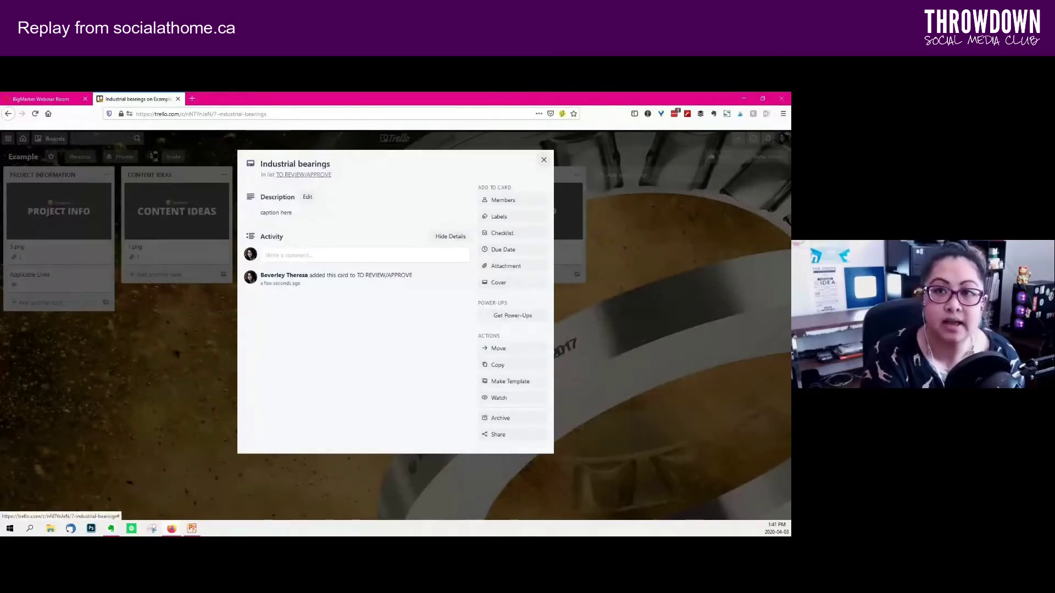
{"action": "left_click", "coordinate": [544, 160]}
{"action": "mouse_move", "coordinate": [297, 275]}
{"action": "left_mouse_down"}
{"action": "mouse_move", "coordinate": [439, 280]}
{"action": "mouse_move", "coordinate": [417, 278]}
{"action": "left_mouse_up"}
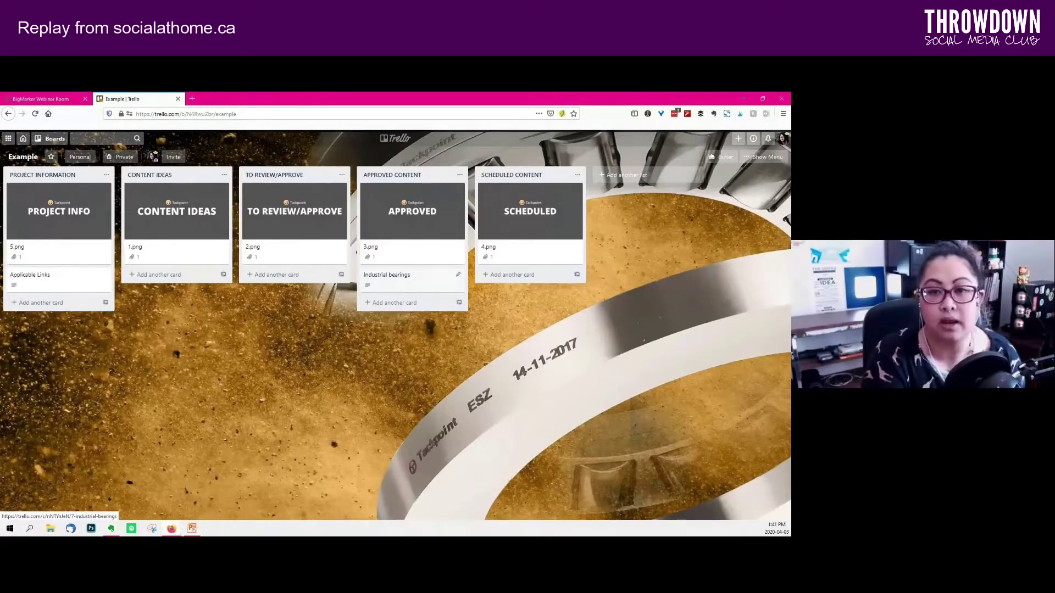
{"action": "left_click_drag", "start_coordinate": [412, 277], "coordinate": [549, 279]}
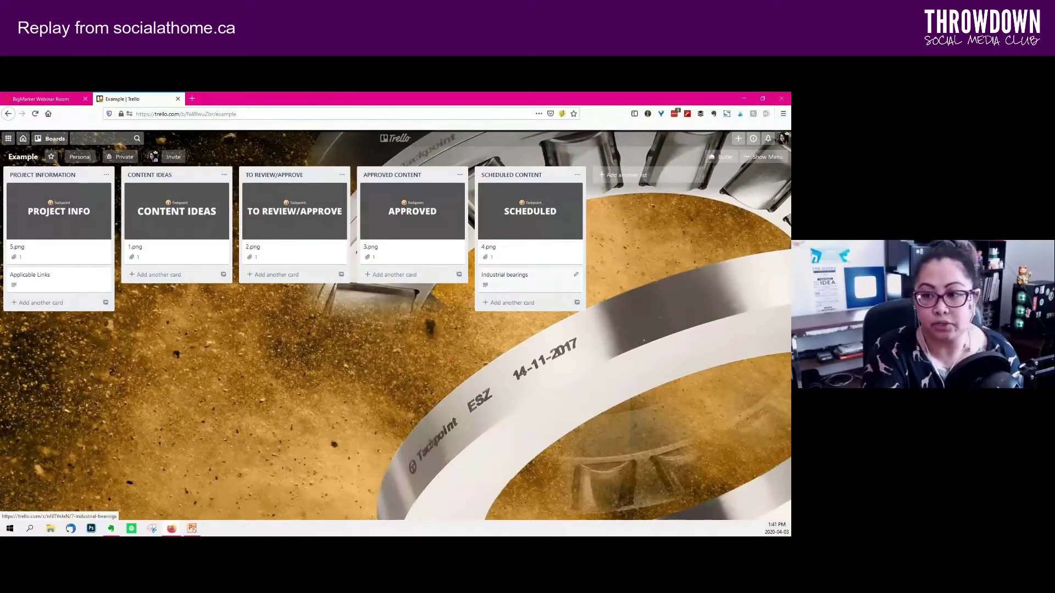
Step: Return to PowerPoint, advance to the Social Media Content Planning System slide and open its jo.my/socialathome link
{"action": "left_click", "coordinate": [743, 98]}
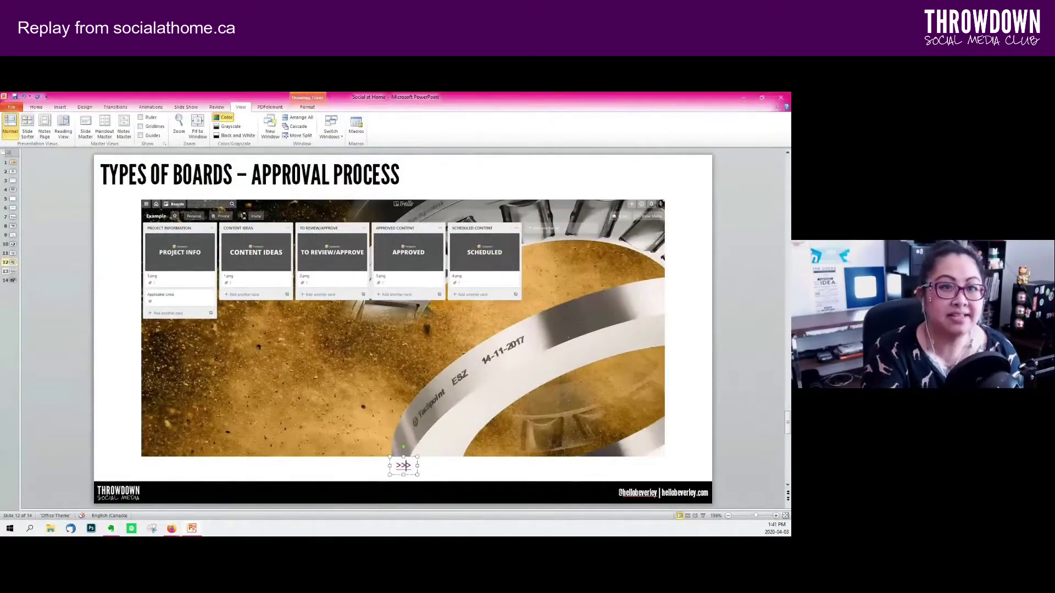
{"action": "key", "text": "Page_Down"}
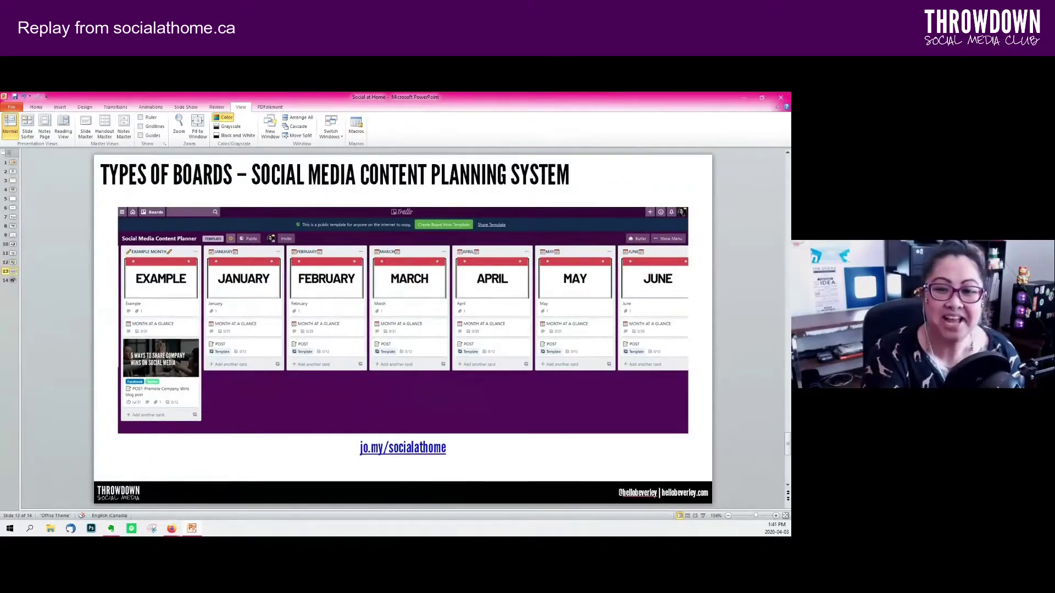
{"action": "right_click", "coordinate": [418, 450]}
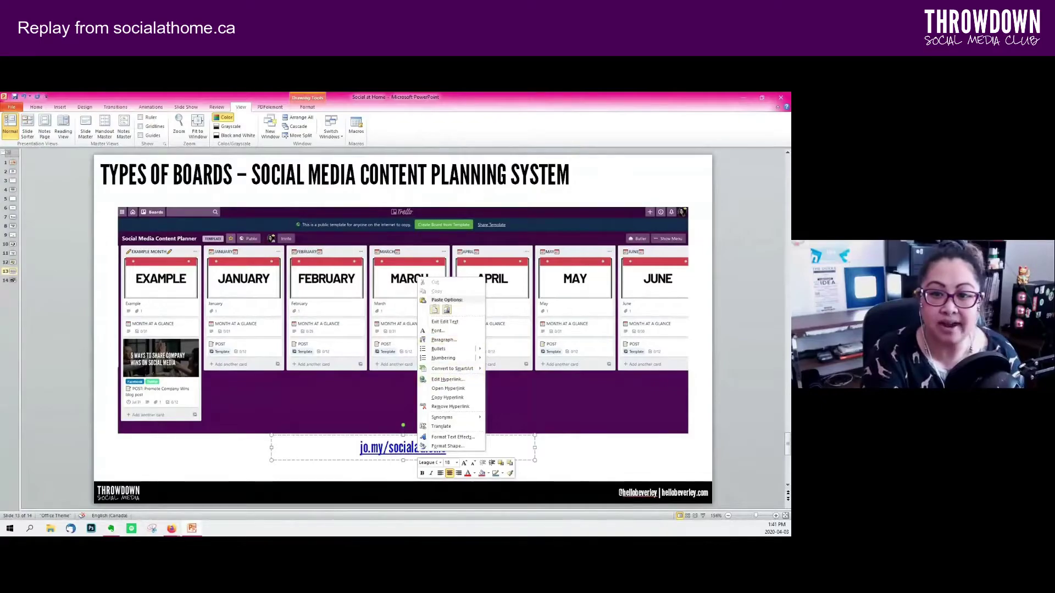
{"action": "left_click", "coordinate": [448, 389]}
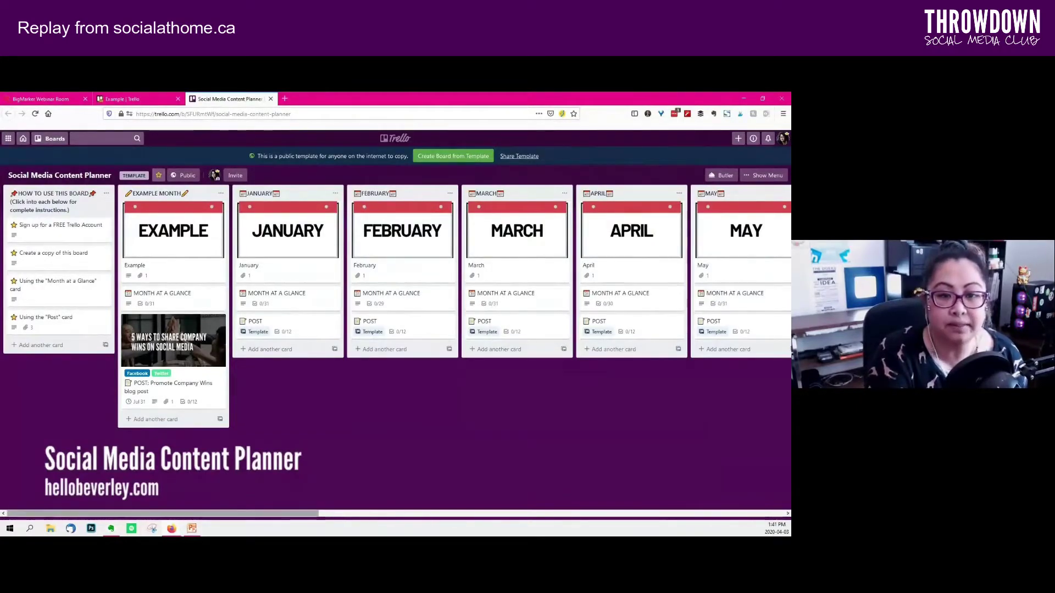
Step: View January's MONTH AT A GLANCE card, open date items 2 and 6 for editing, and close the card
{"action": "left_click_drag", "start_coordinate": [159, 514], "coordinate": [239, 513]}
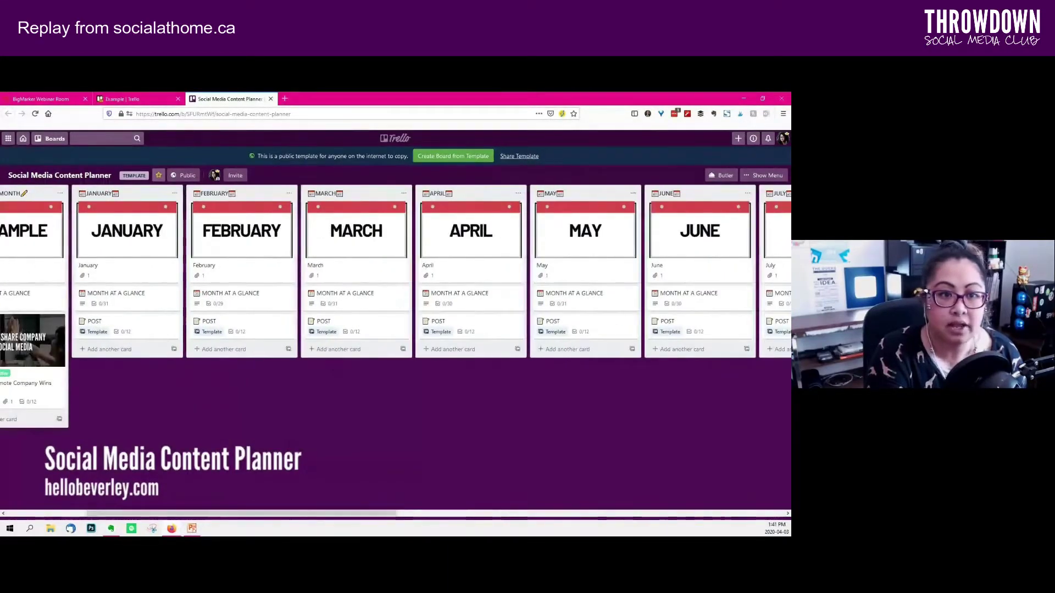
{"action": "left_click", "coordinate": [137, 296]}
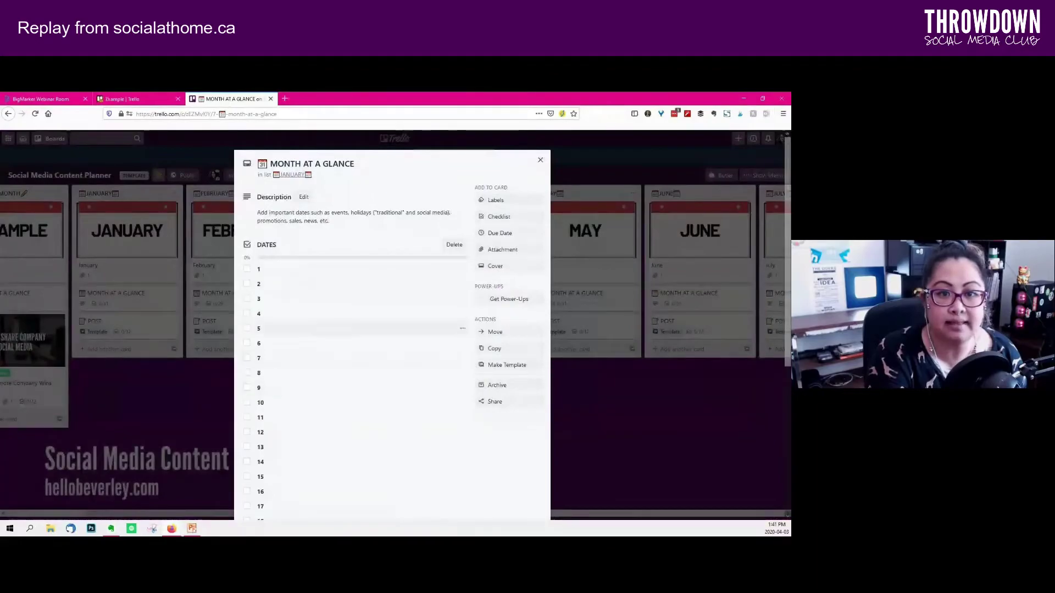
{"action": "left_click", "coordinate": [275, 283]}
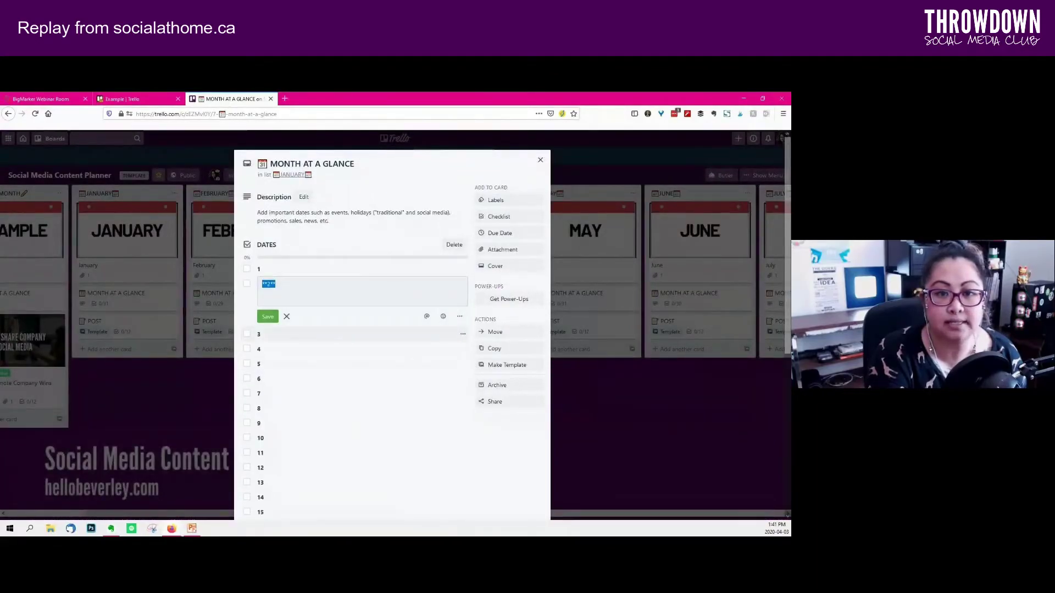
{"action": "left_click", "coordinate": [275, 379]}
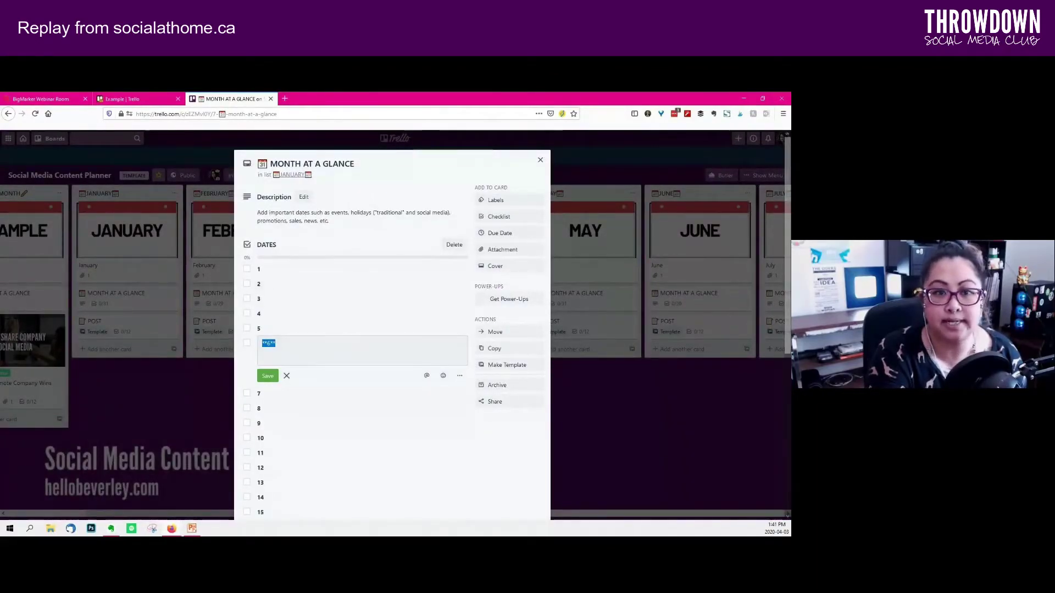
{"action": "left_click", "coordinate": [212, 247]}
Step: Review the checklists and available labels on January's POST template card, and close the card
{"action": "left_click", "coordinate": [128, 324]}
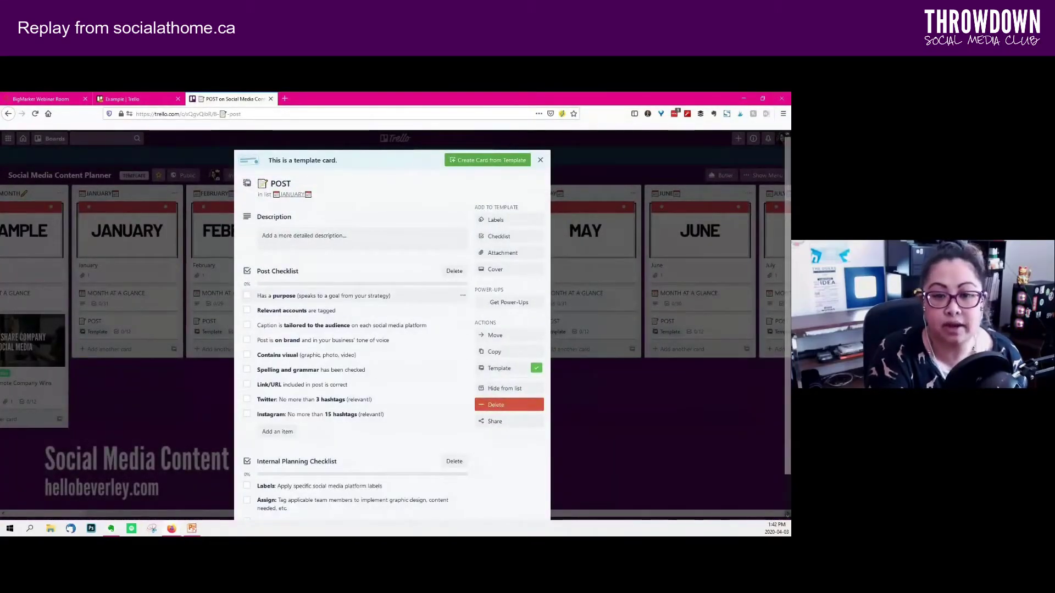
{"action": "scroll", "coordinate": [385, 295], "scroll_direction": "down", "scroll_amount": 1}
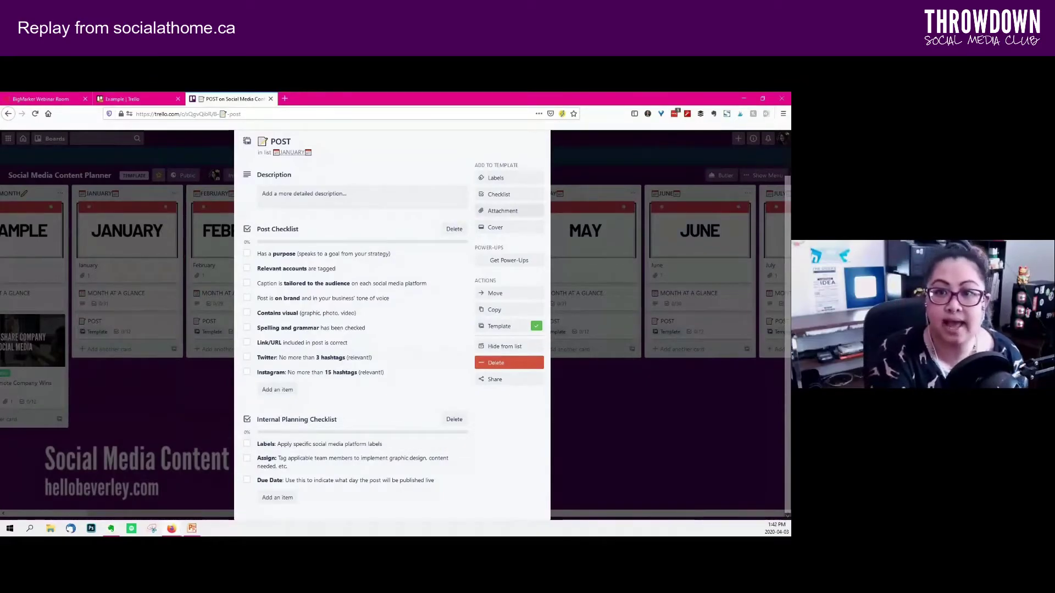
{"action": "left_click", "coordinate": [495, 177]}
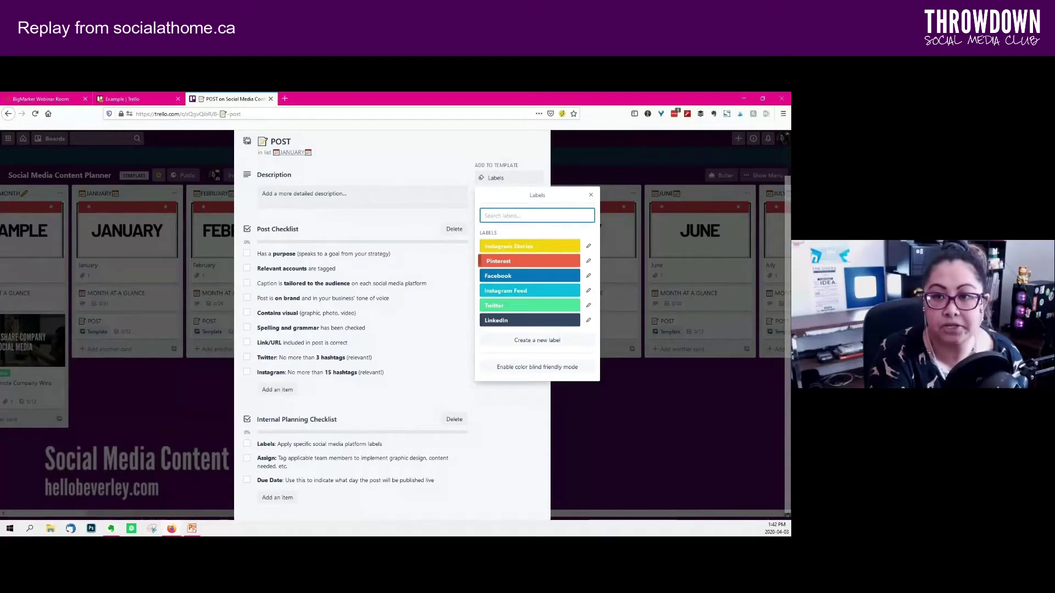
{"action": "scroll", "coordinate": [494, 245], "scroll_direction": "up", "scroll_amount": 2}
{"action": "left_click", "coordinate": [540, 161]}
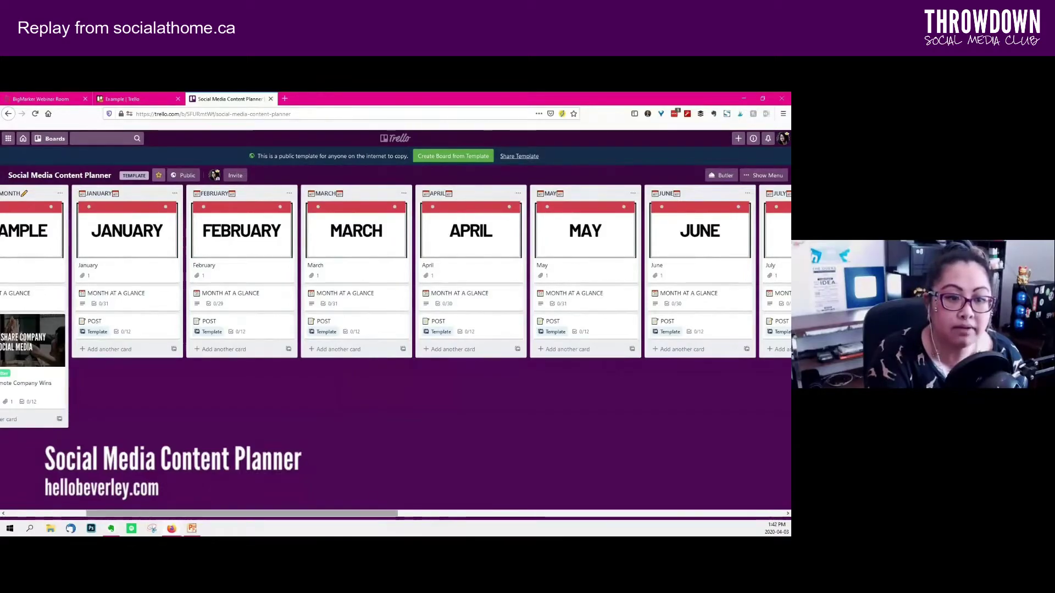
Step: Close the Social Media Content Planner board, return to PowerPoint and advance to the closing slide with the free Trello board link
{"action": "scroll", "coordinate": [396, 325], "scroll_direction": "left", "scroll_amount": 2}
{"action": "scroll", "coordinate": [396, 324], "scroll_direction": "left", "scroll_amount": 3}
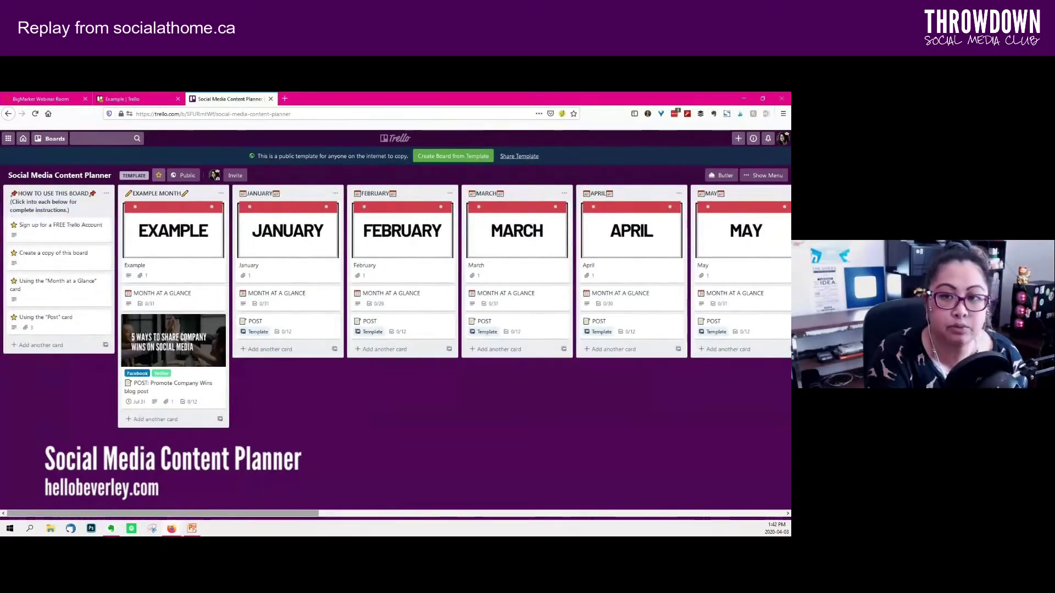
{"action": "key", "text": "ctrl+a"}
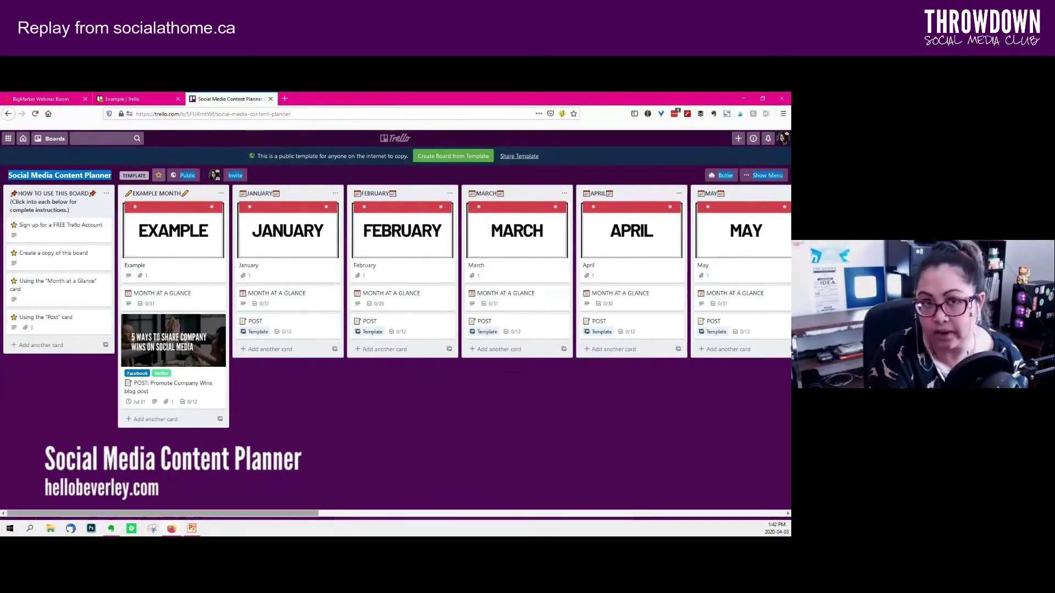
{"action": "key", "text": "ctrl+w"}
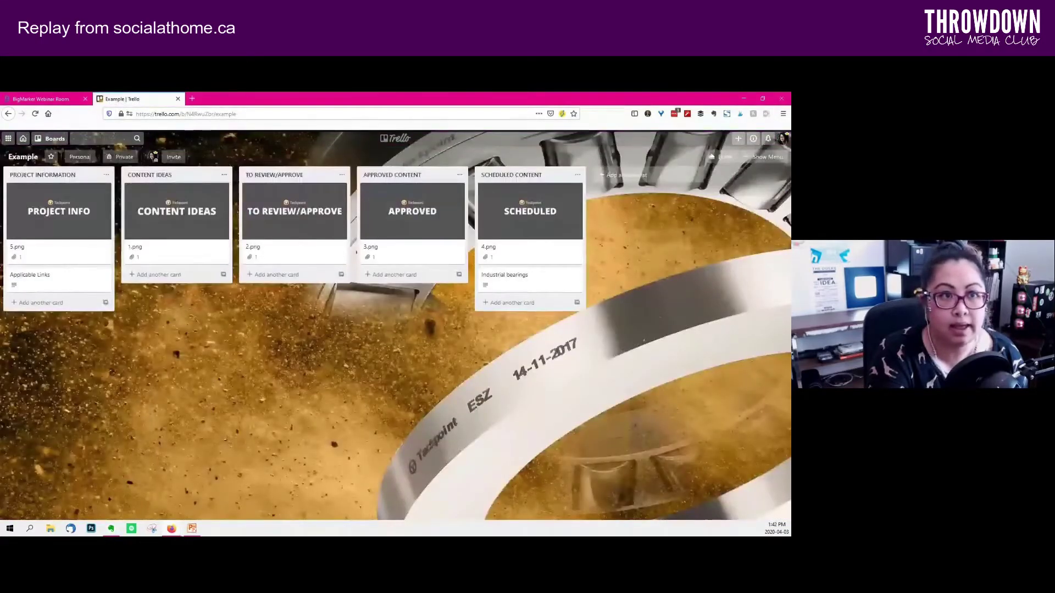
{"action": "key", "text": "ctrl+Tab"}
{"action": "key", "text": "super+Down"}
{"action": "key", "text": "super+Down"}
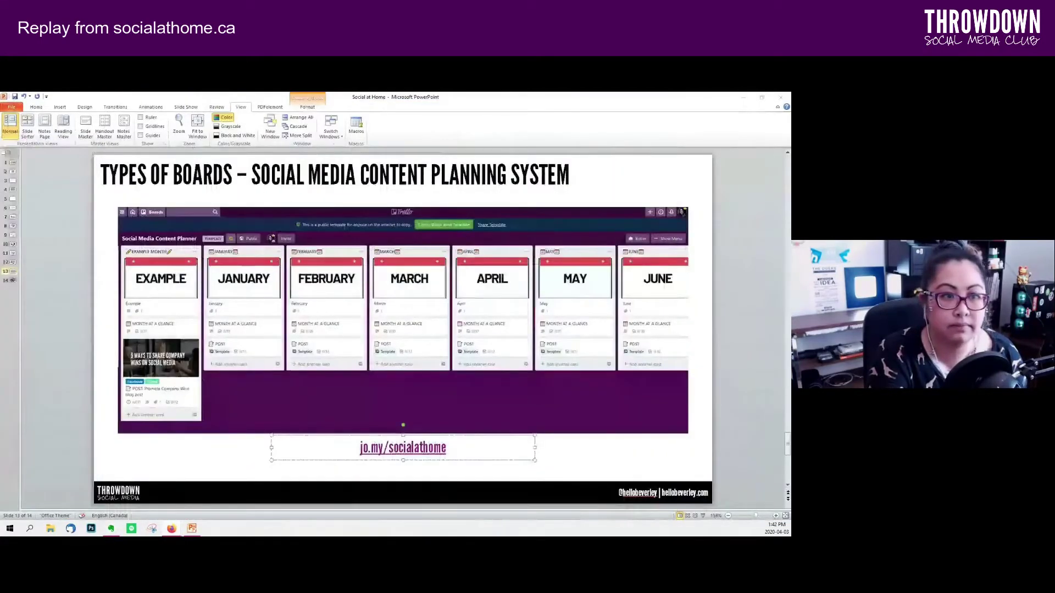
{"action": "key", "text": "Page_Down"}
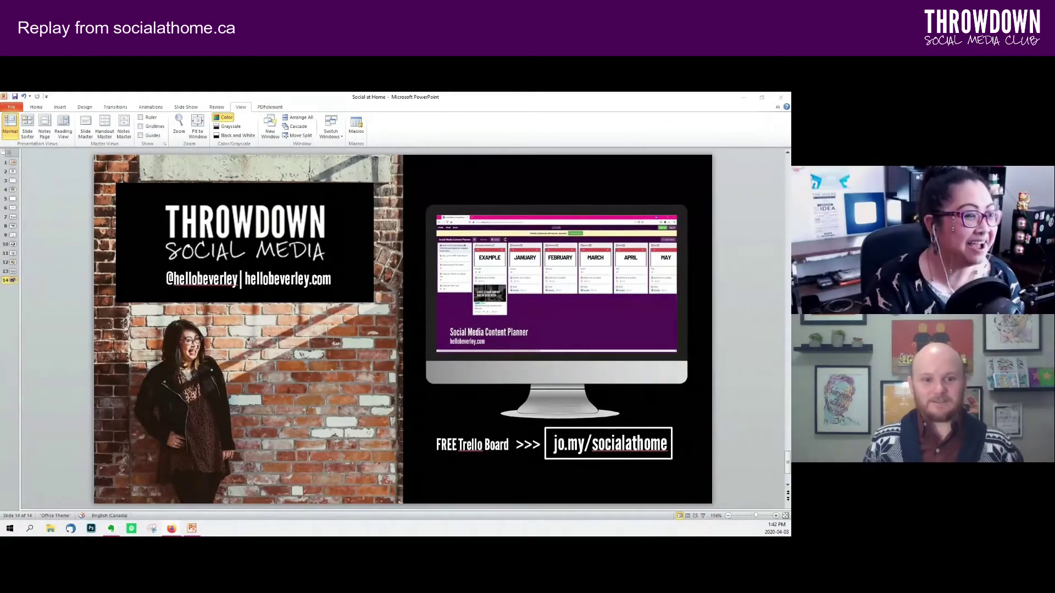
Step: Switch to the BigMarker webinar room and stop sharing the screen
{"action": "key", "text": "alt+Tab"}
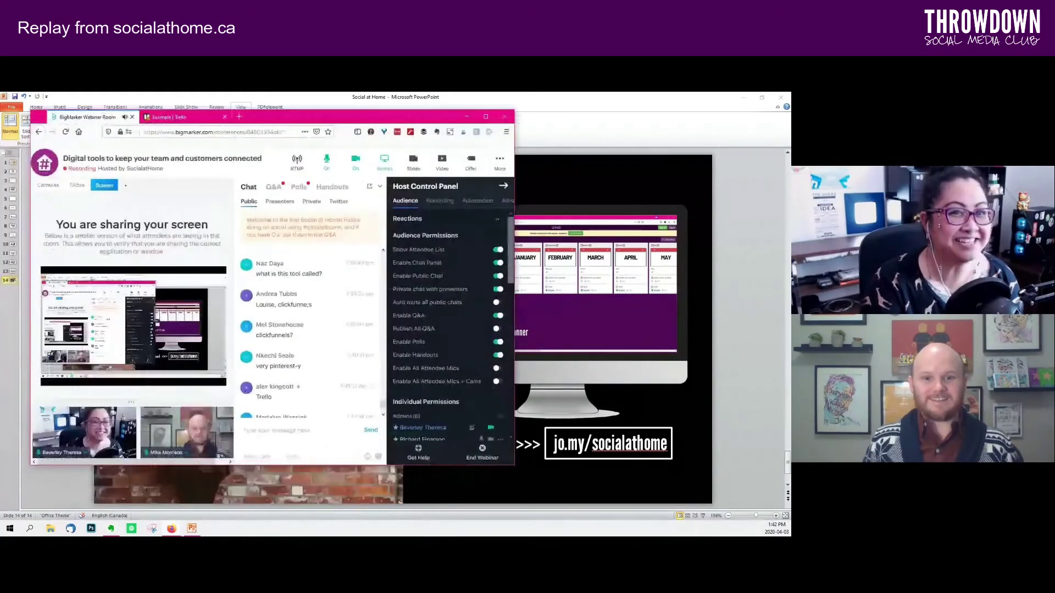
{"action": "left_click", "coordinate": [392, 157]}
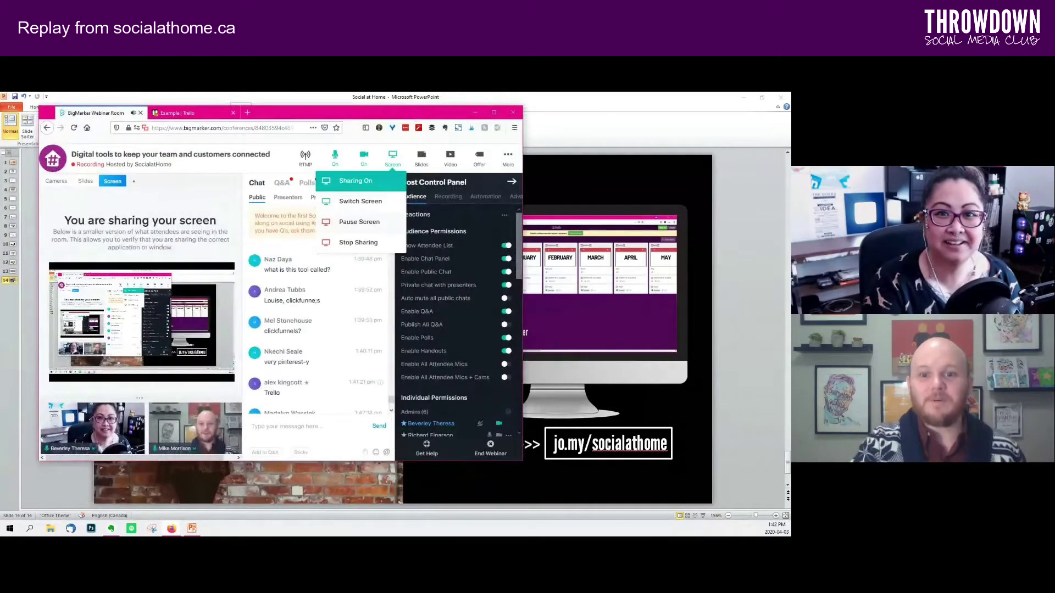
{"action": "left_click", "coordinate": [384, 242]}
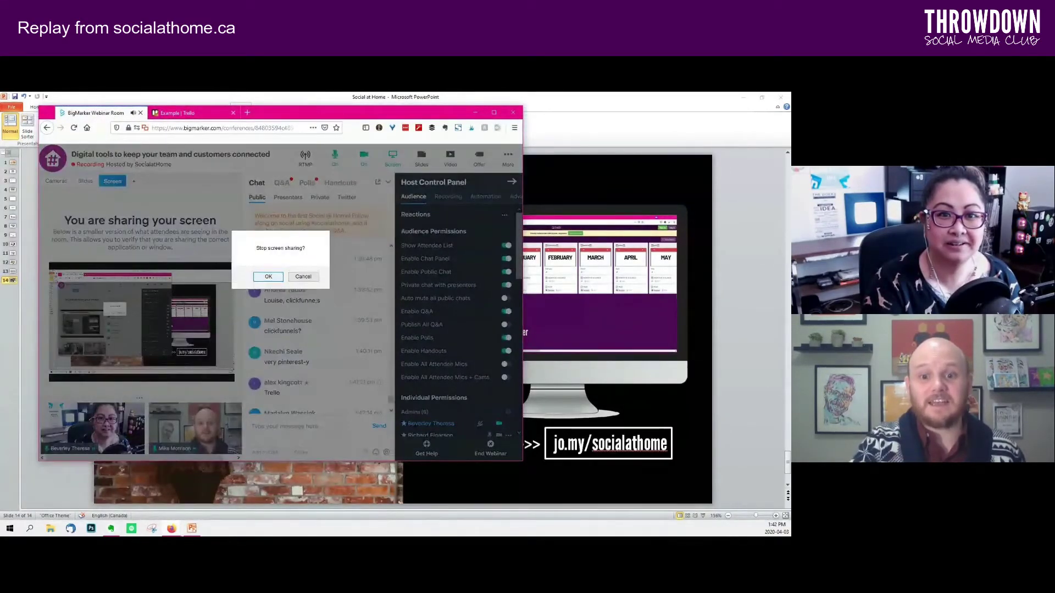
{"action": "key", "text": "Return"}
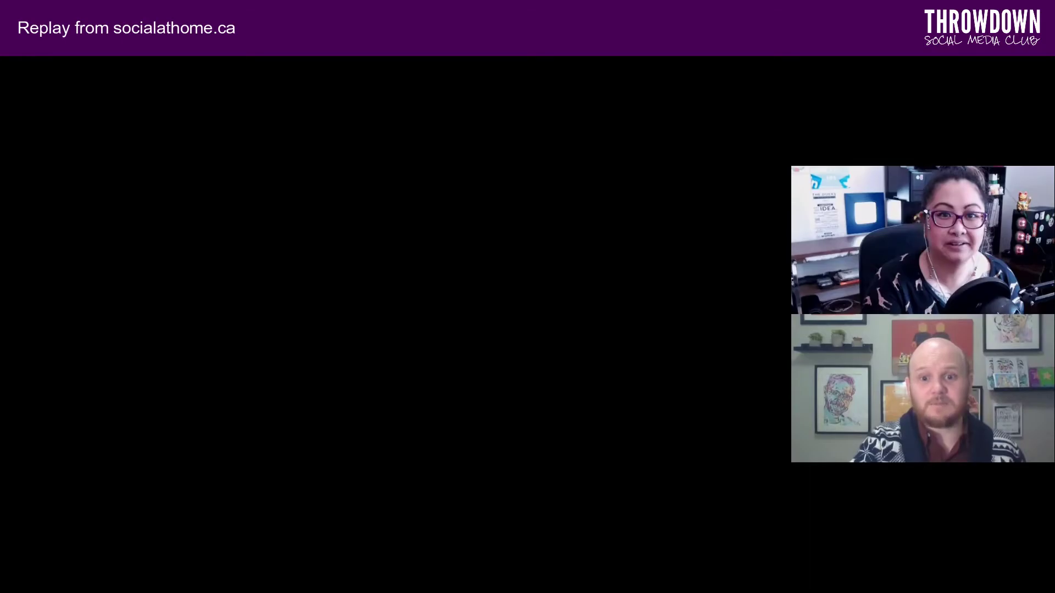